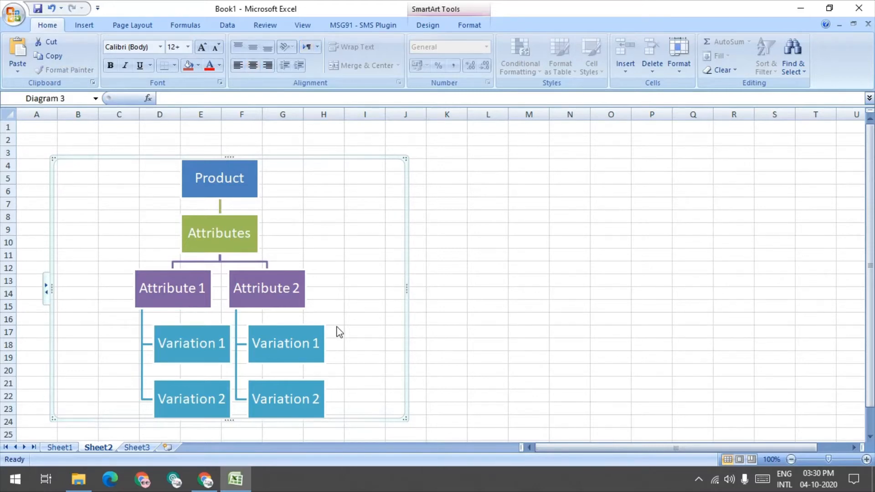
# - Examine the product, attribute and variation levels of the hierarchy diagram on Sheet2
pyautogui.click(246, 173)
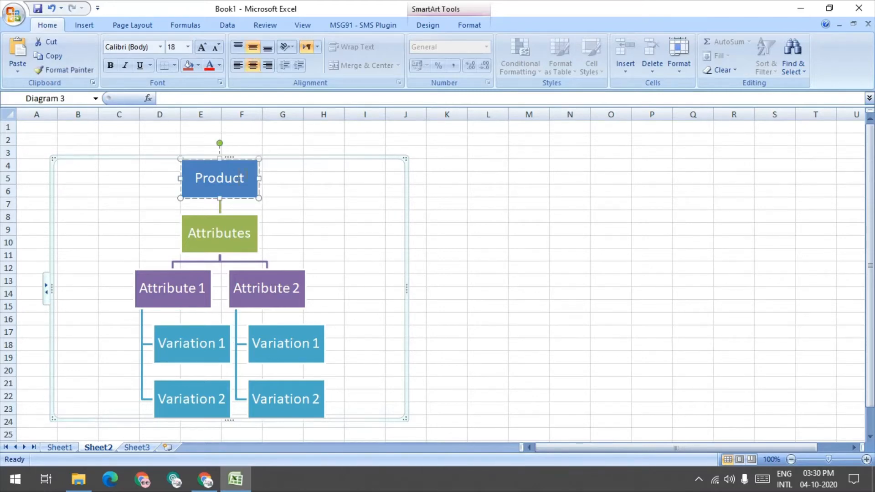
pyautogui.click(233, 237)
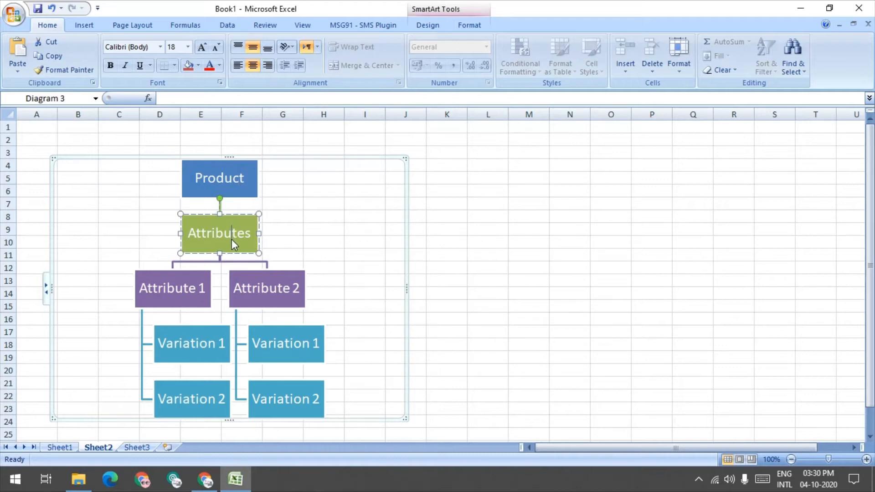
pyautogui.click(276, 253)
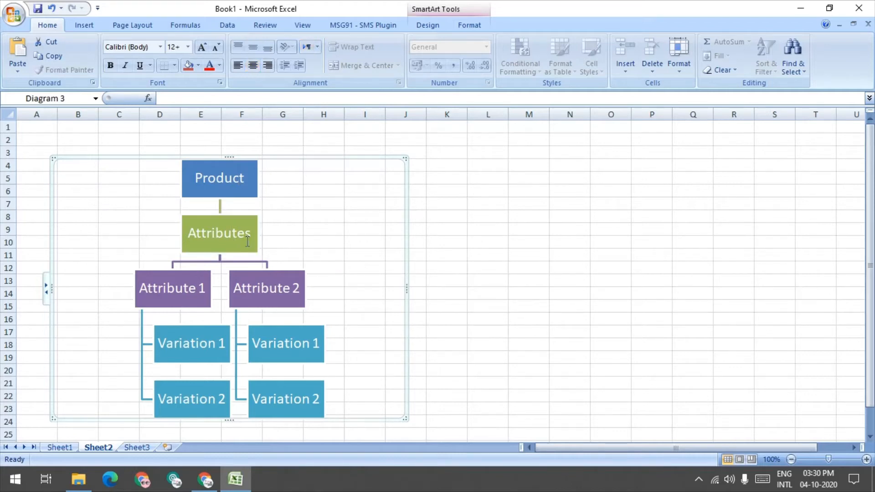
pyautogui.click(296, 283)
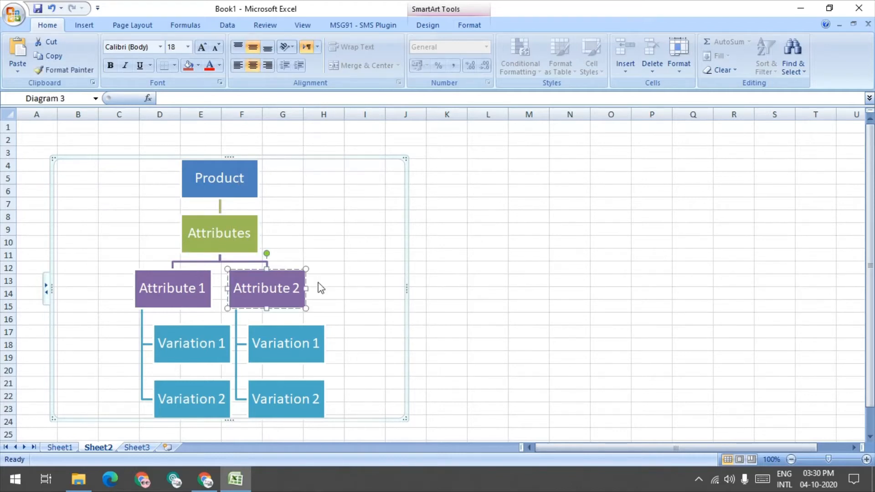
pyautogui.click(202, 304)
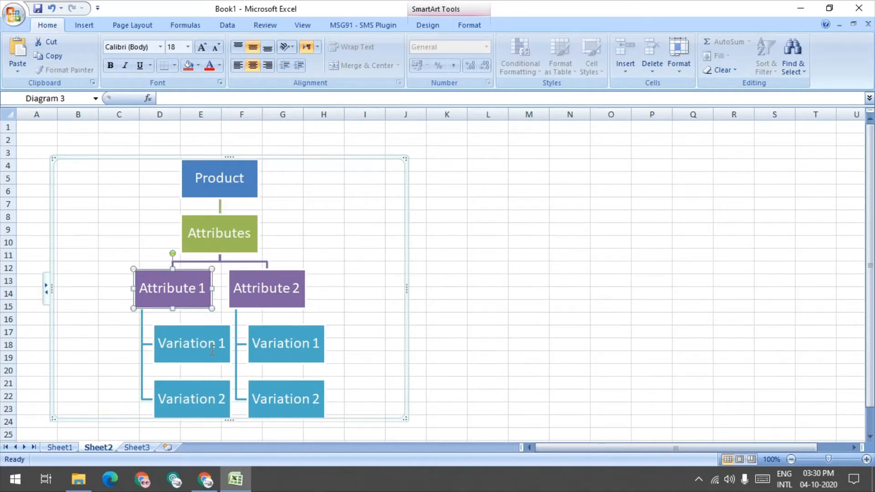
pyautogui.click(207, 392)
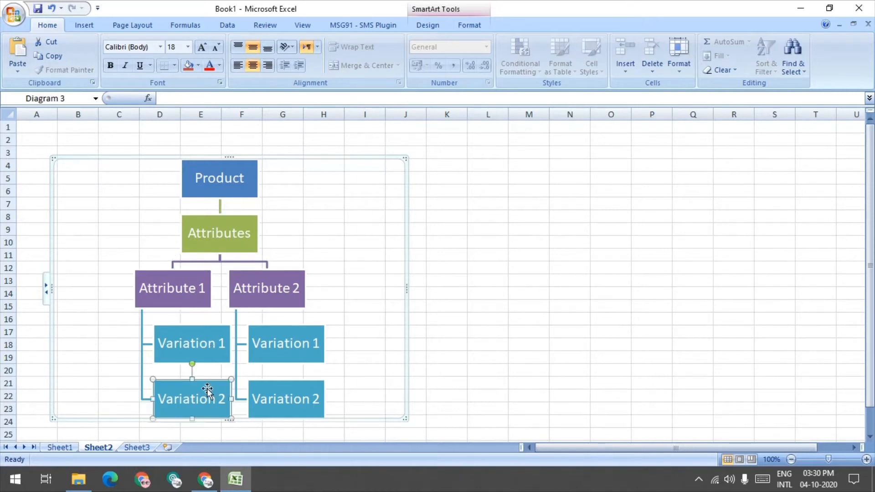
pyautogui.click(222, 350)
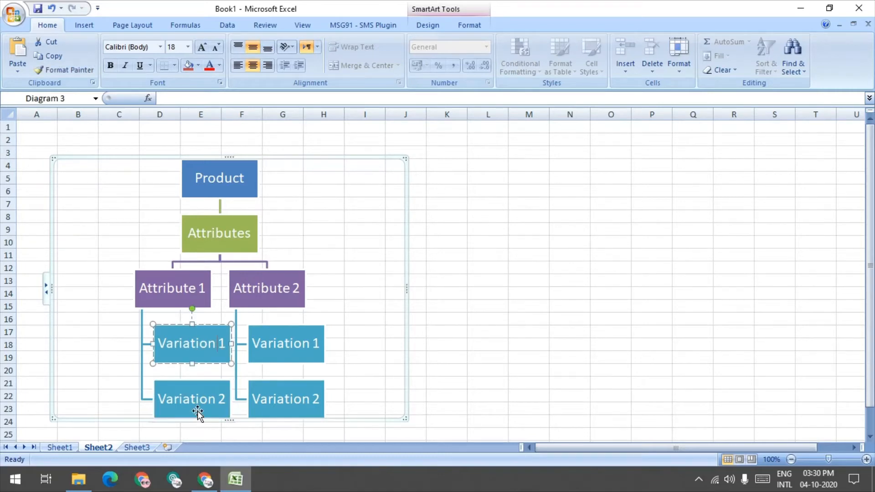
# - Open Sheet3 and examine its example diagram from Product through Attributes to the Color and Size attributes
pyautogui.click(138, 448)
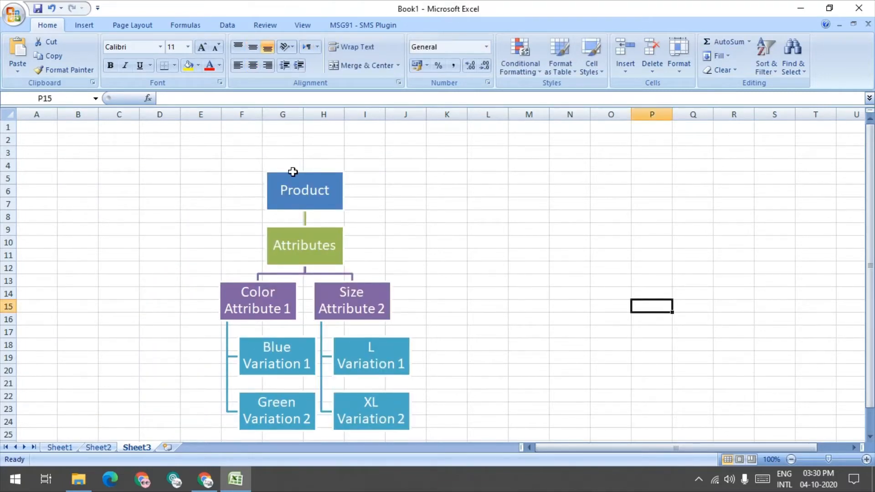
pyautogui.click(343, 204)
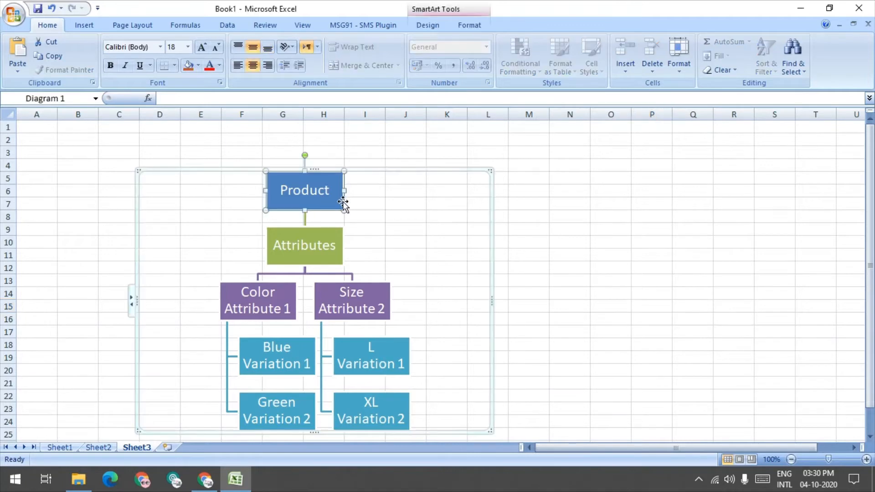
pyautogui.click(329, 232)
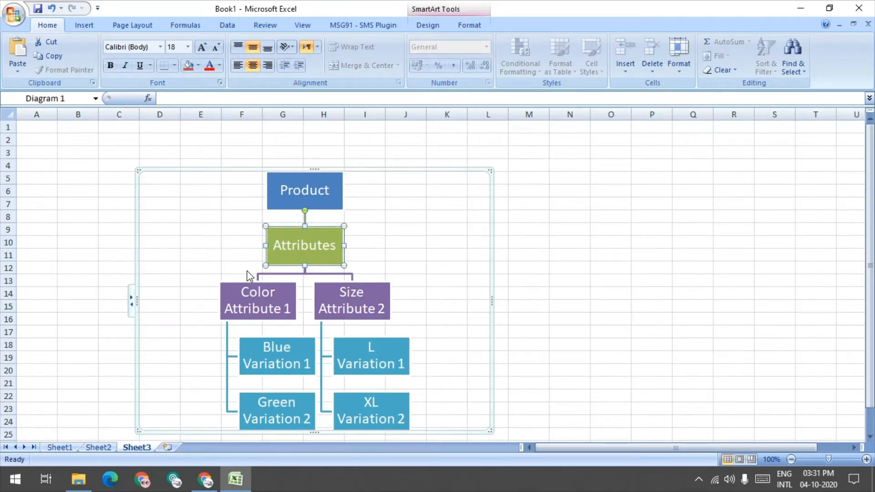
pyautogui.click(338, 295)
pyautogui.click(261, 294)
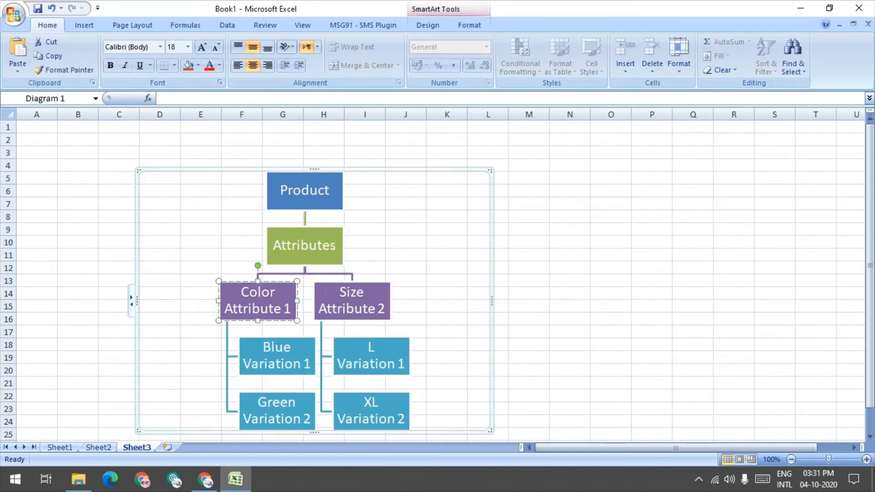
pyautogui.click(369, 293)
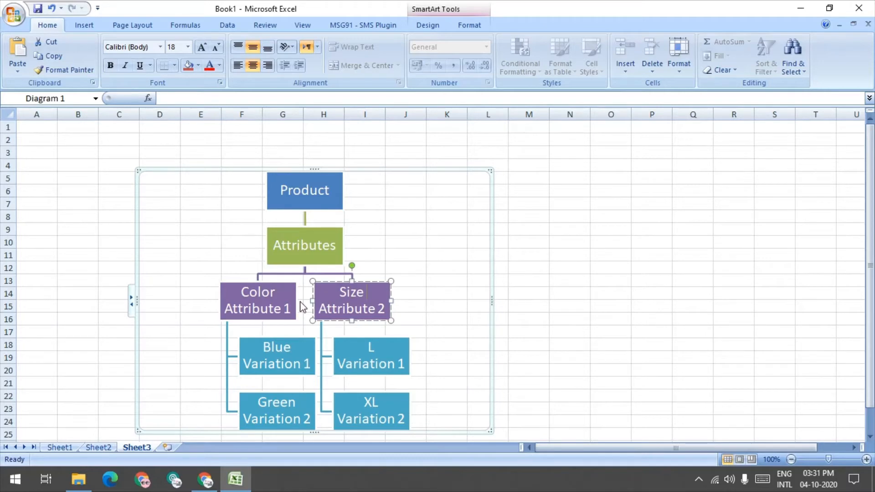
pyautogui.moveTo(276, 294); pyautogui.dragTo(240, 290)
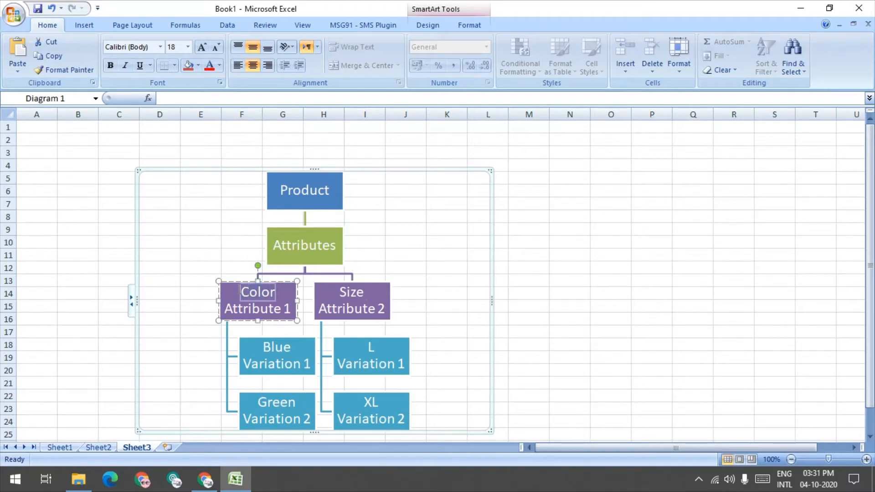
pyautogui.click(276, 311)
# - Examine the Blue and Green variations under Color and the L and XL variations under Size
pyautogui.click(285, 365)
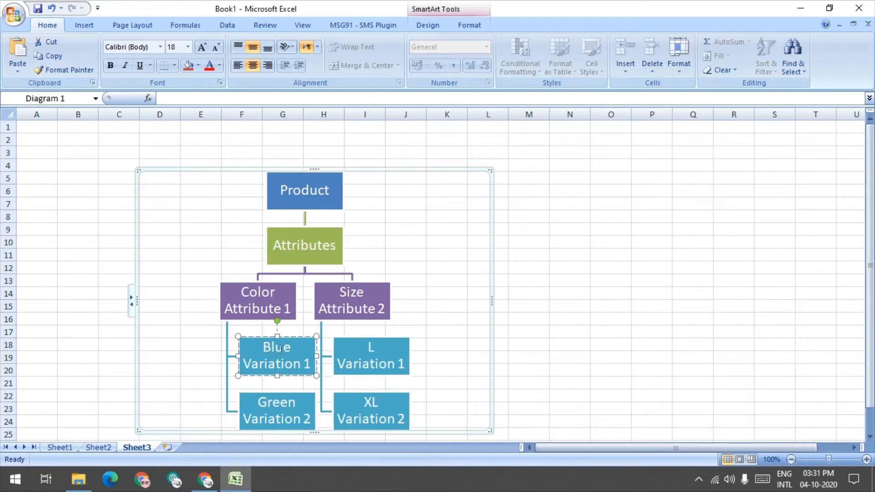
pyautogui.click(301, 419)
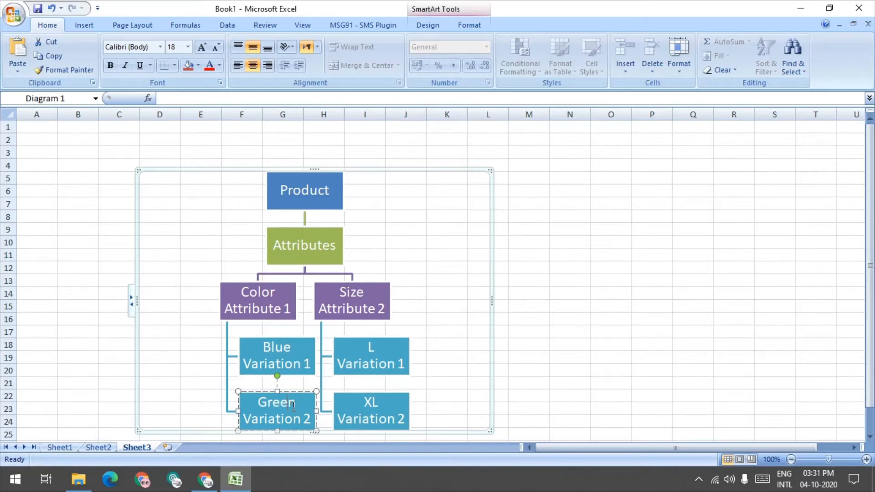
pyautogui.click(375, 300)
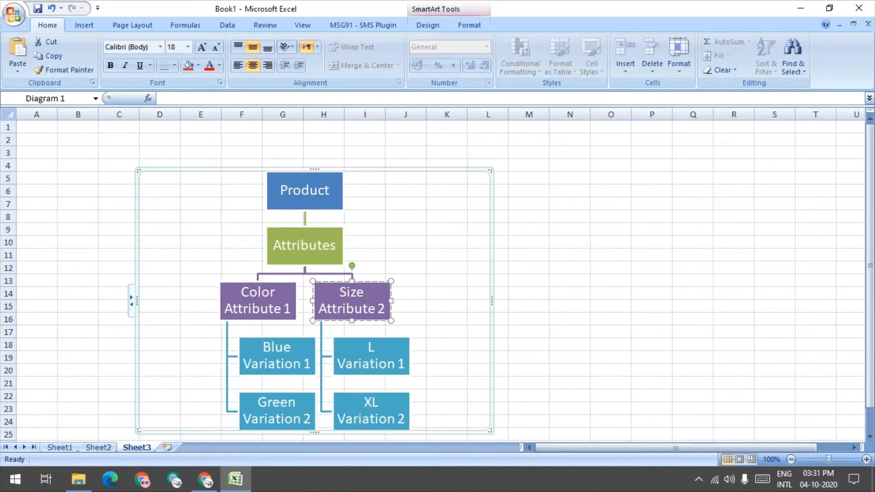
pyautogui.doubleClick(367, 298)
pyautogui.click(386, 363)
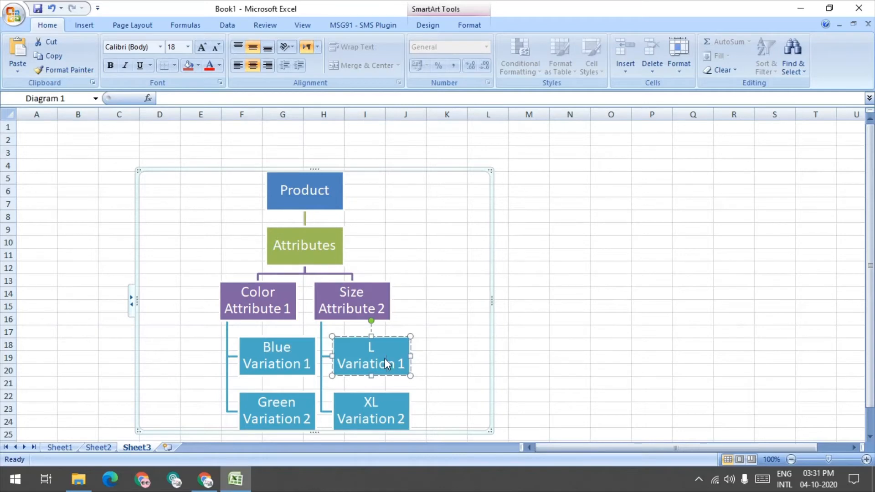
pyautogui.click(392, 407)
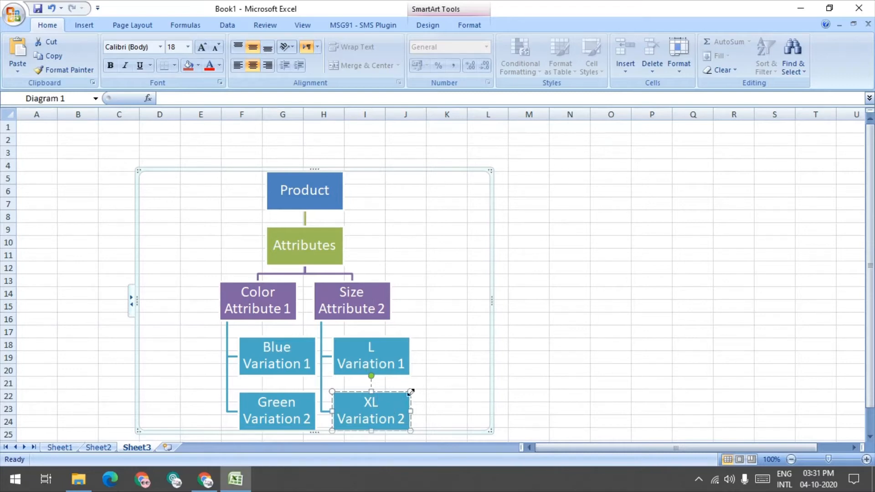
pyautogui.click(452, 380)
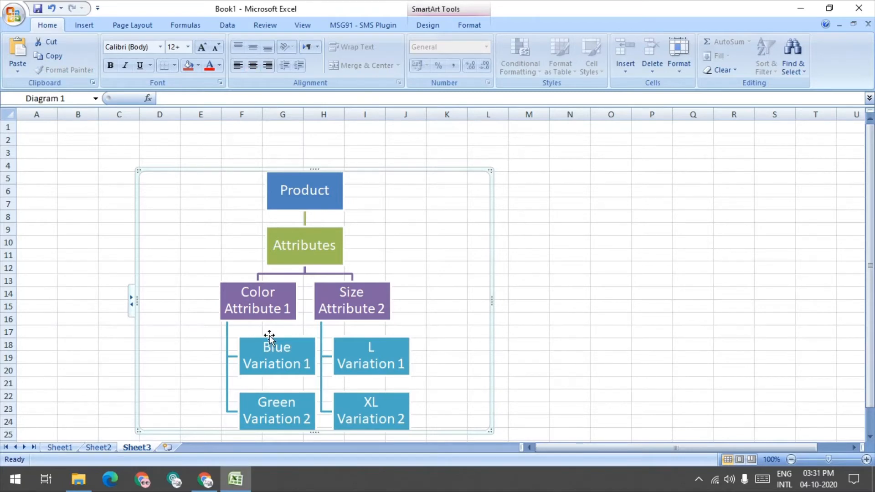
# - Switch to the WooCommerce admin in Chrome and open the product Attributes page
pyautogui.click(207, 480)
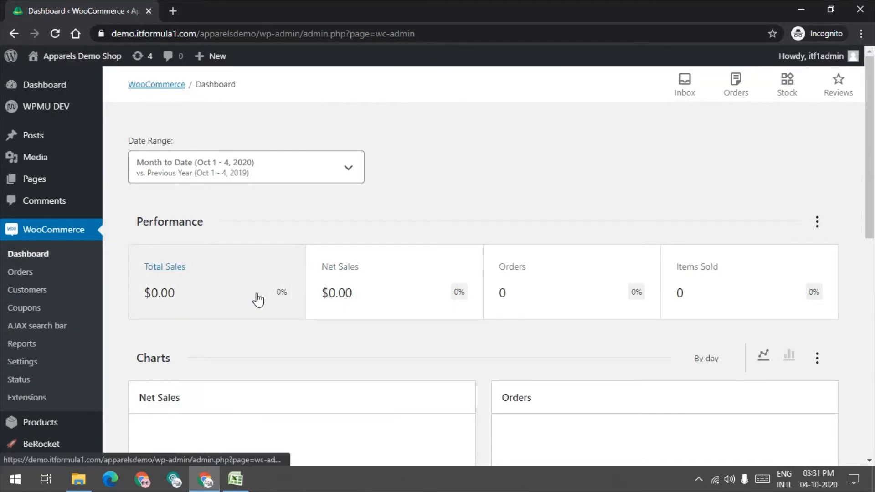
pyautogui.scroll(-1, 258, 300)
pyautogui.moveTo(51, 359)
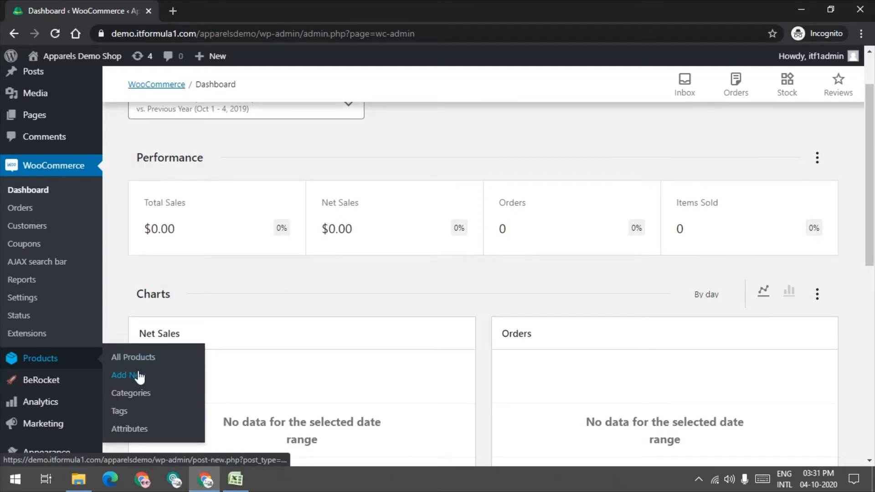
pyautogui.click(140, 433)
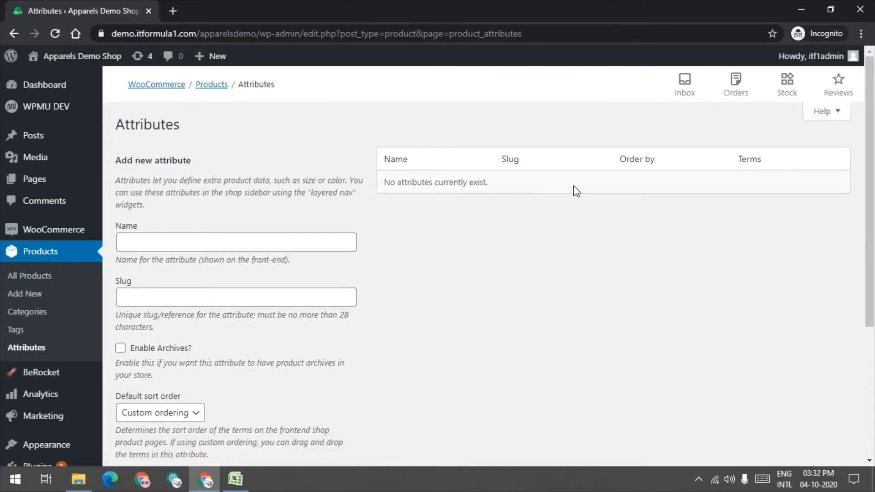
# - Add two new product attributes named Color and Size
pyautogui.click(224, 243)
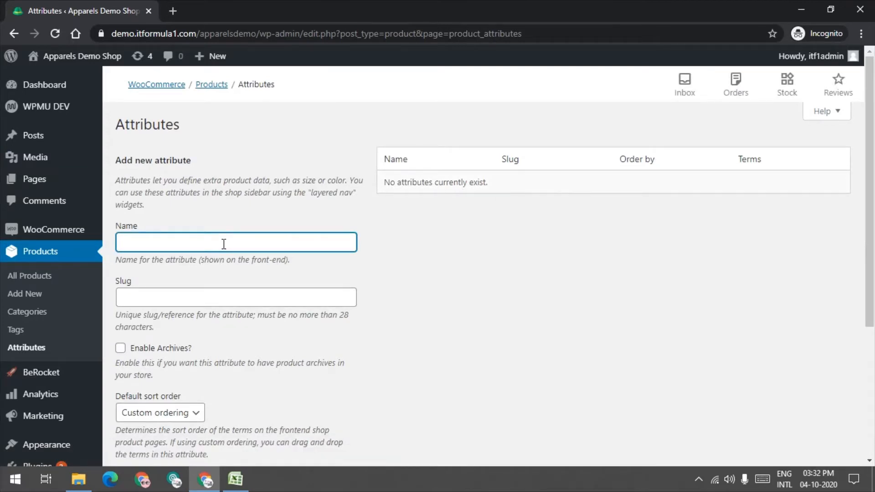
pyautogui.write('Color')
pyautogui.press('Return')
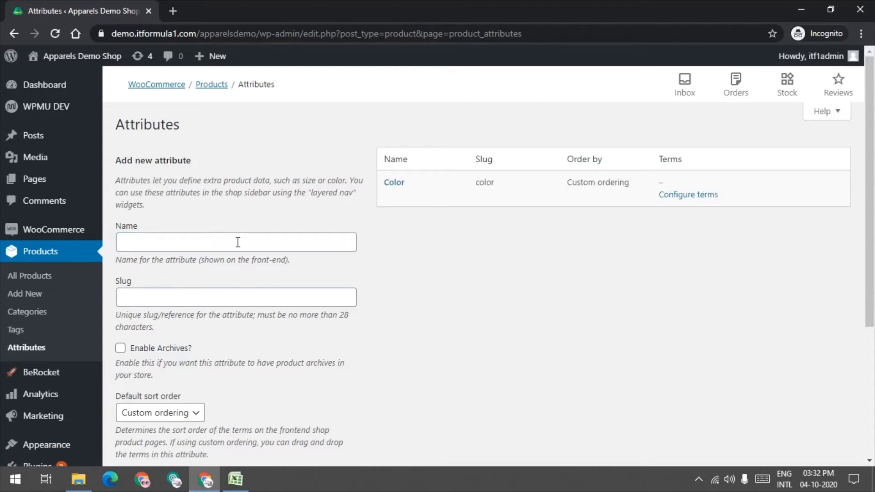
pyautogui.click(237, 242)
pyautogui.write('Size')
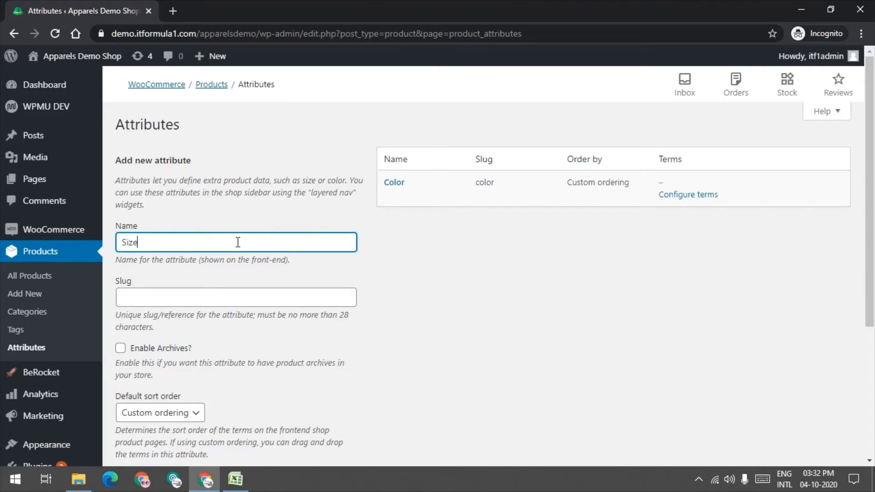
pyautogui.press('Return')
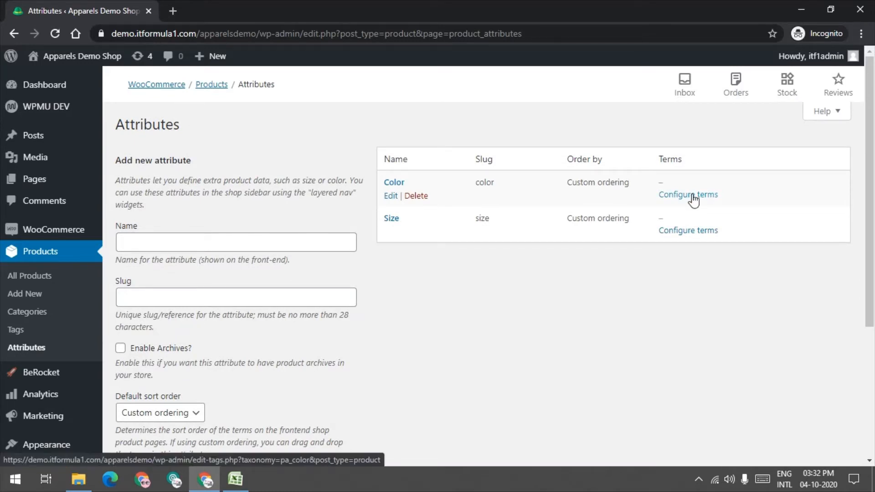
# - Check the Color variations in the Excel diagram and return to the WooCommerce Attributes page in Chrome
pyautogui.click(235, 479)
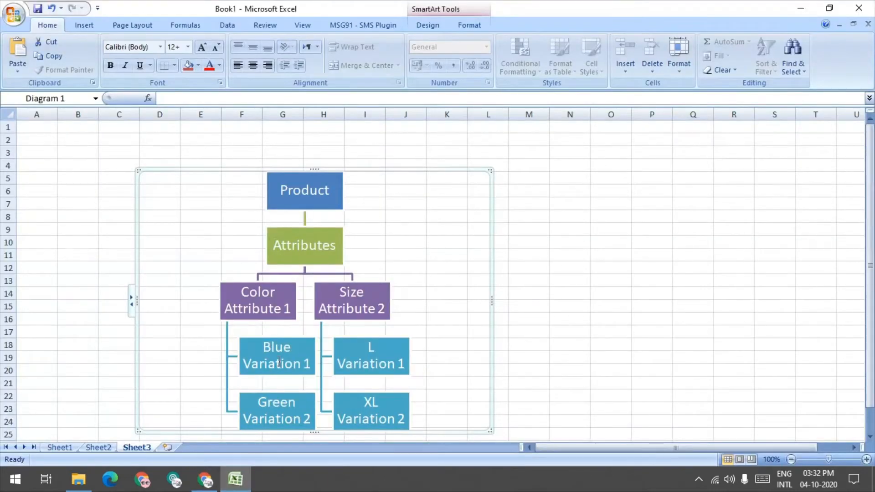
pyautogui.click(282, 396)
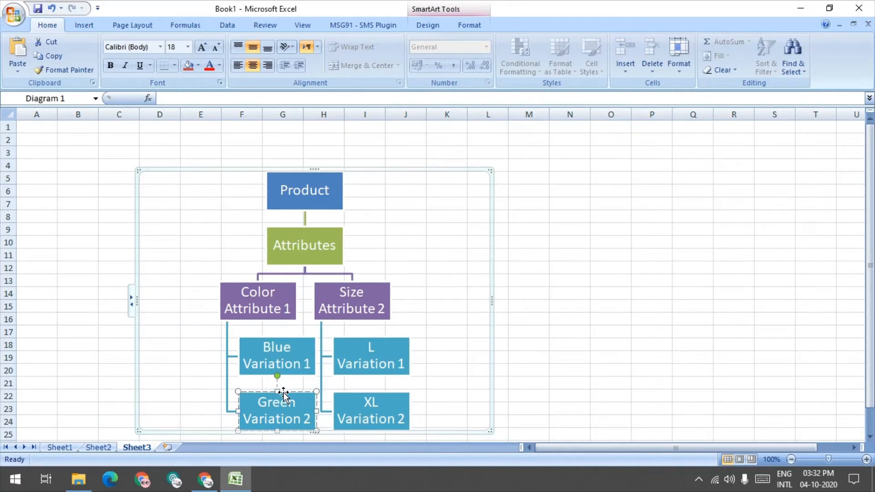
pyautogui.hotkey('alt', 'Tab')
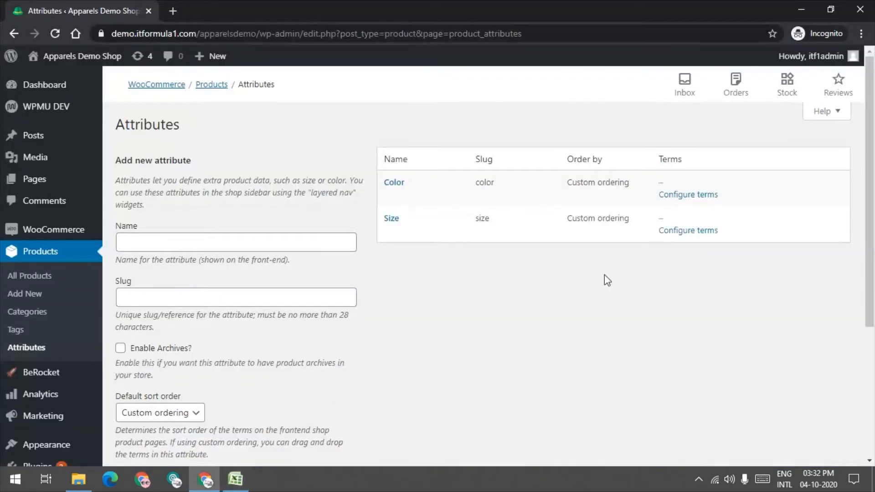
# - Configure the Color attribute's terms by adding Blue and Green
pyautogui.click(683, 196)
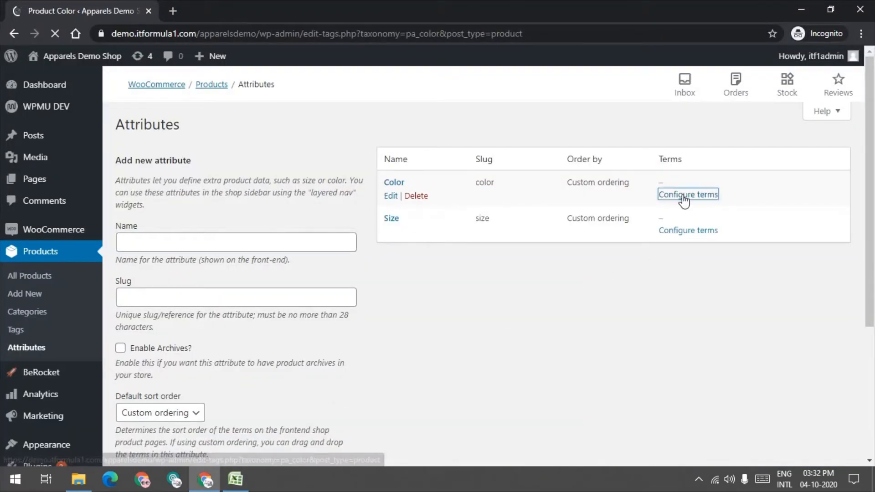
pyautogui.click(280, 271)
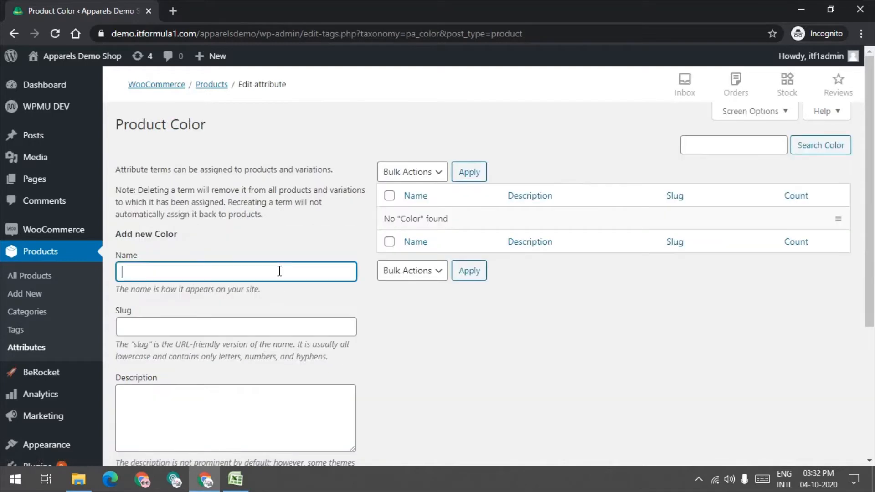
pyautogui.write('Bl')
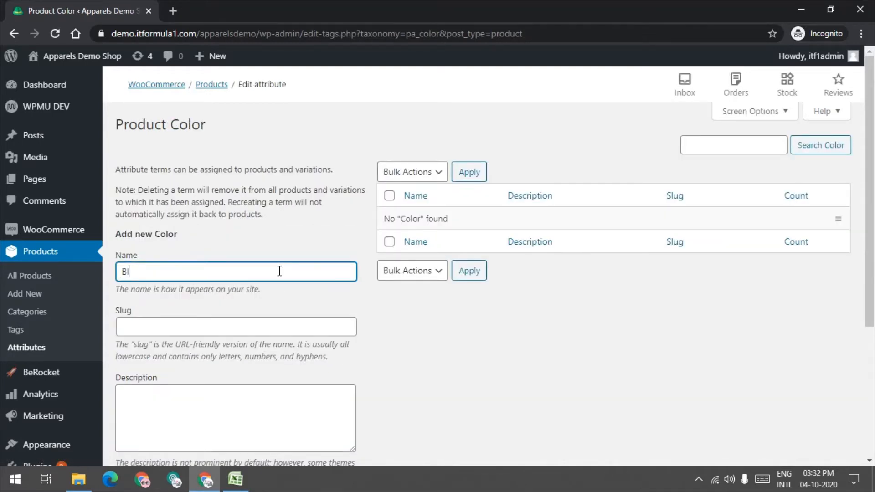
pyautogui.write('ue')
pyautogui.press('Return')
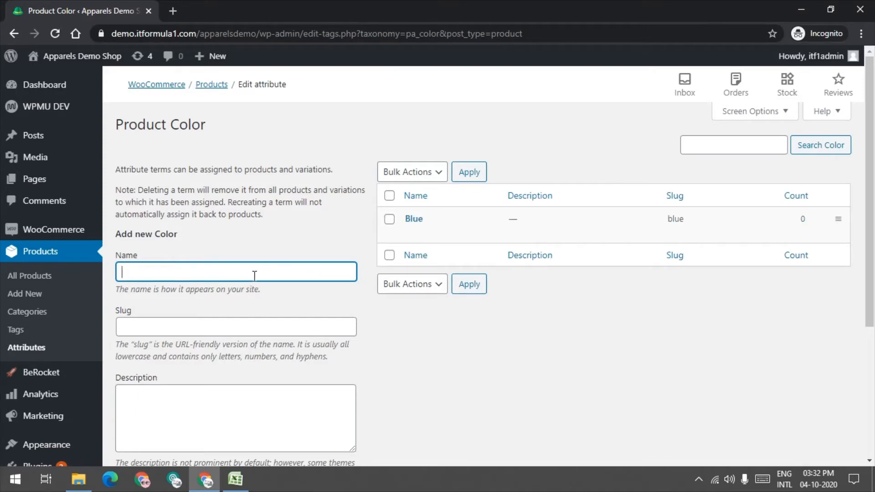
pyautogui.write('Green')
pyautogui.press('Return')
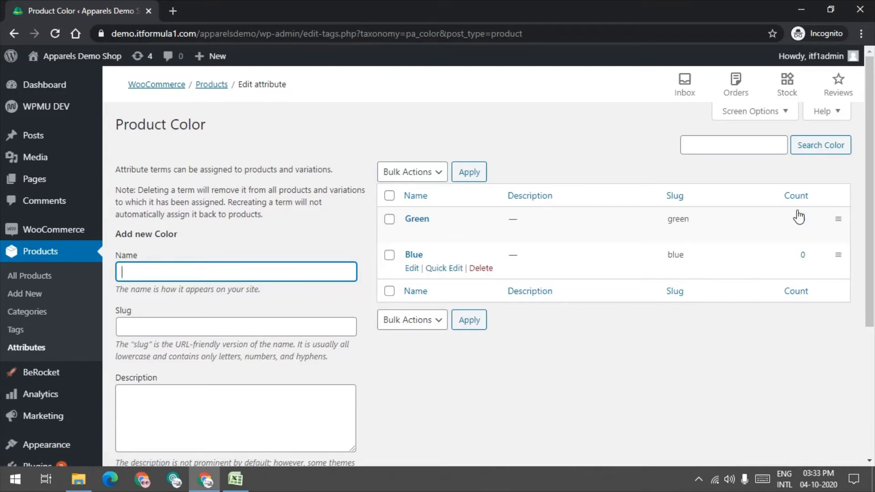
# - Open the Size attribute's terms from the product Attributes page and check the size variations in the Excel diagram
pyautogui.click(18, 350)
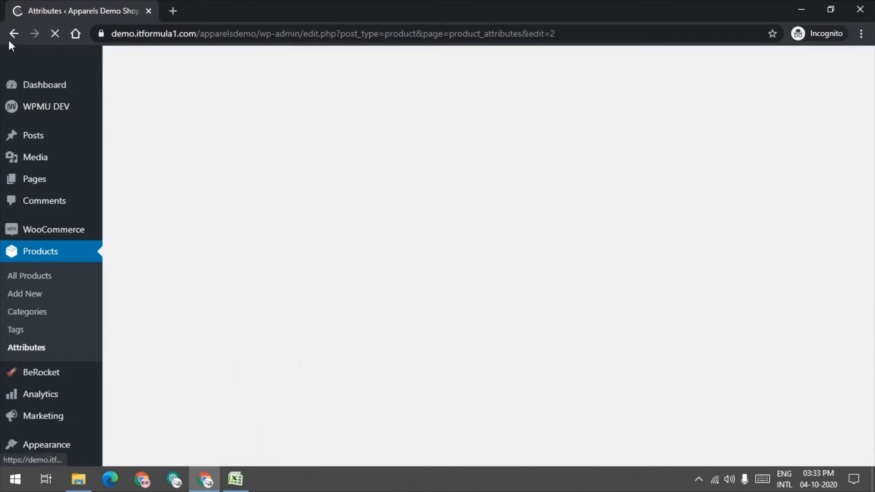
pyautogui.click(11, 39)
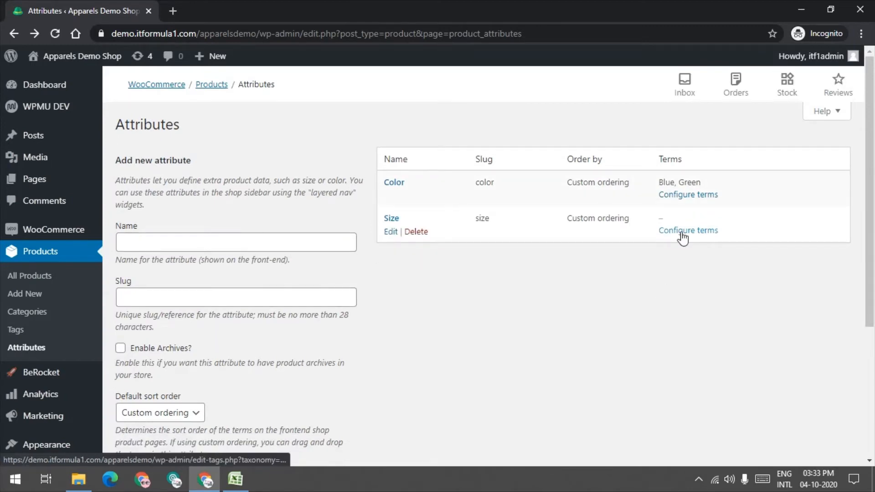
pyautogui.click(681, 234)
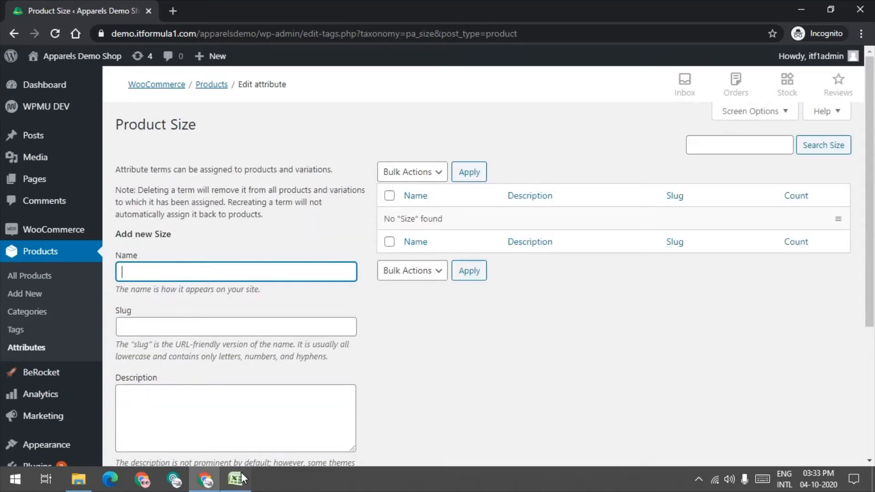
pyautogui.click(241, 473)
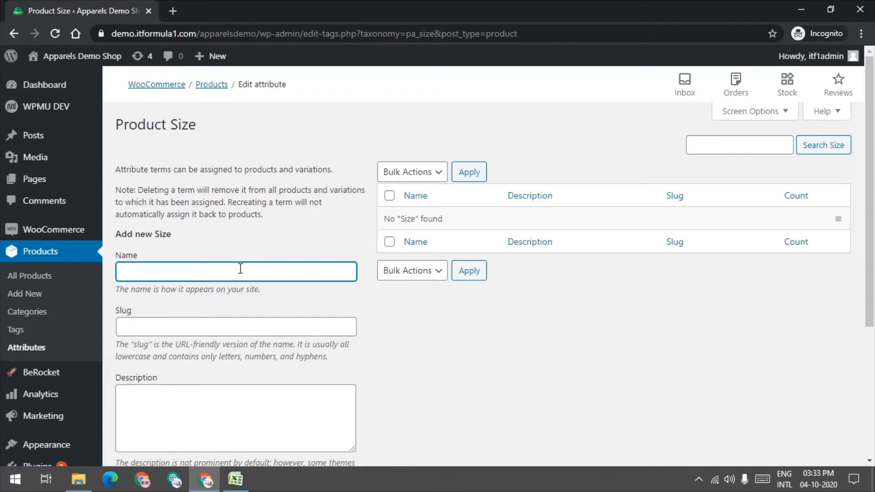
# - Add L and XL as terms of the Size attribute and return to the product Attributes page
pyautogui.write('L')
pyautogui.press('Return')
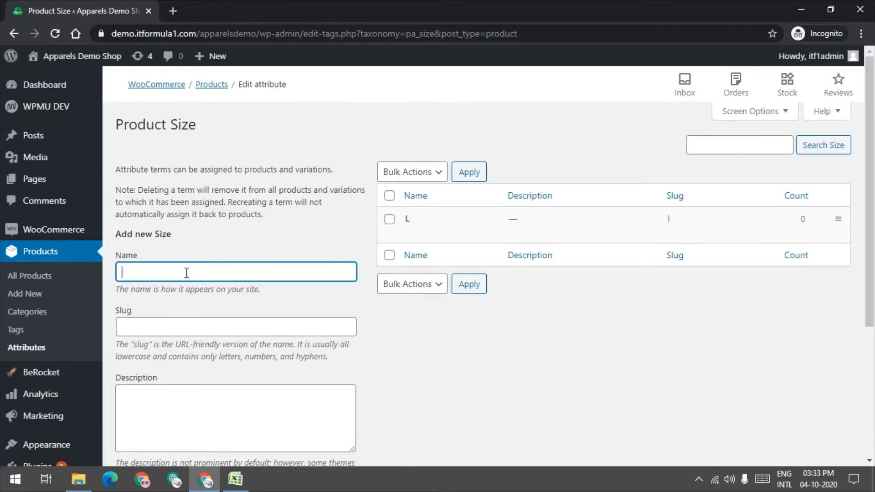
pyautogui.write('XL')
pyautogui.press('Return')
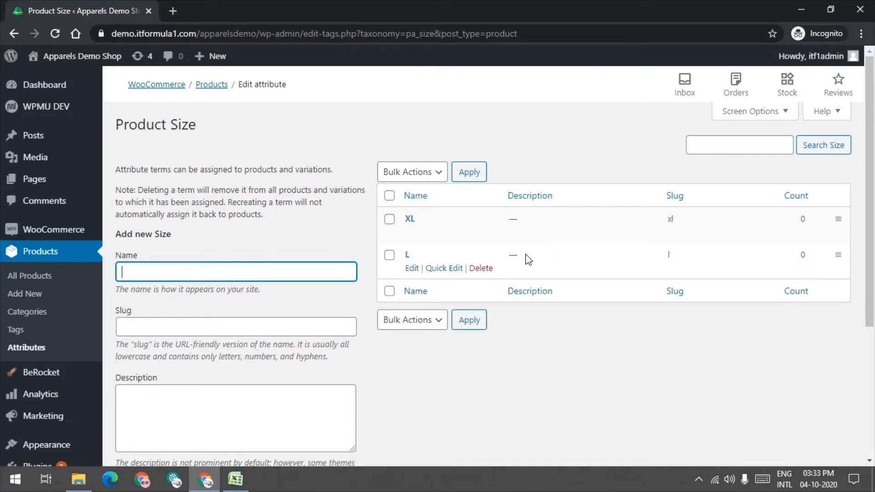
pyautogui.click(152, 398)
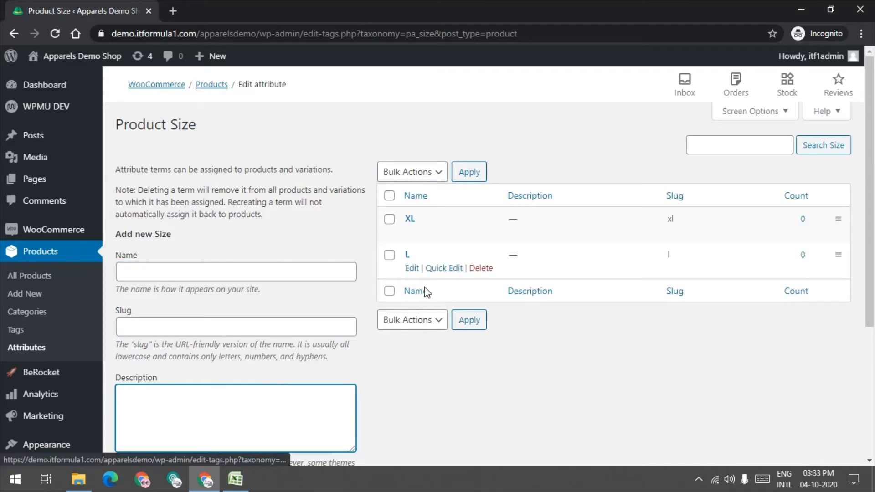
pyautogui.click(461, 381)
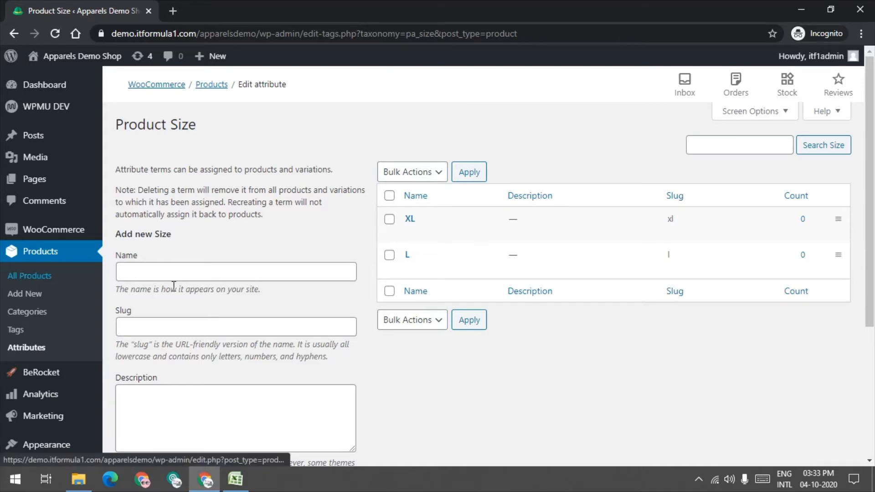
pyautogui.click(14, 349)
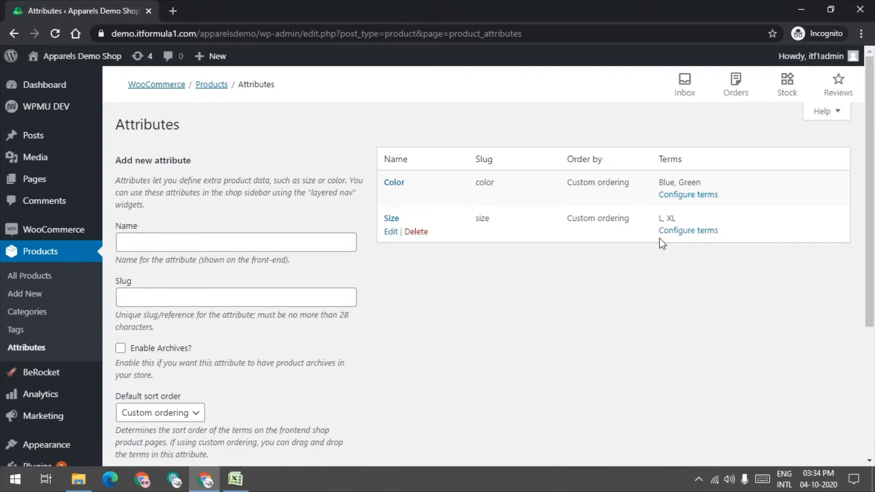
# - Create a new product named T-Shirt and assign it to the Tshirts category
pyautogui.click(37, 294)
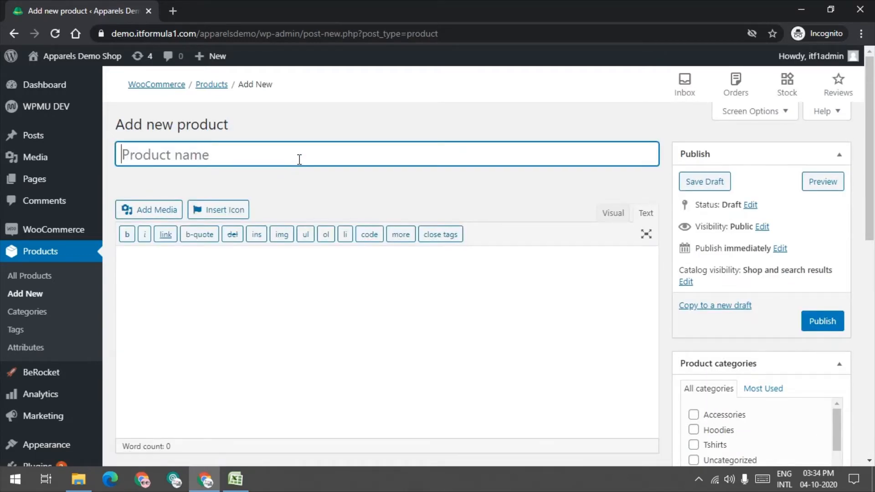
pyautogui.write('T-S')
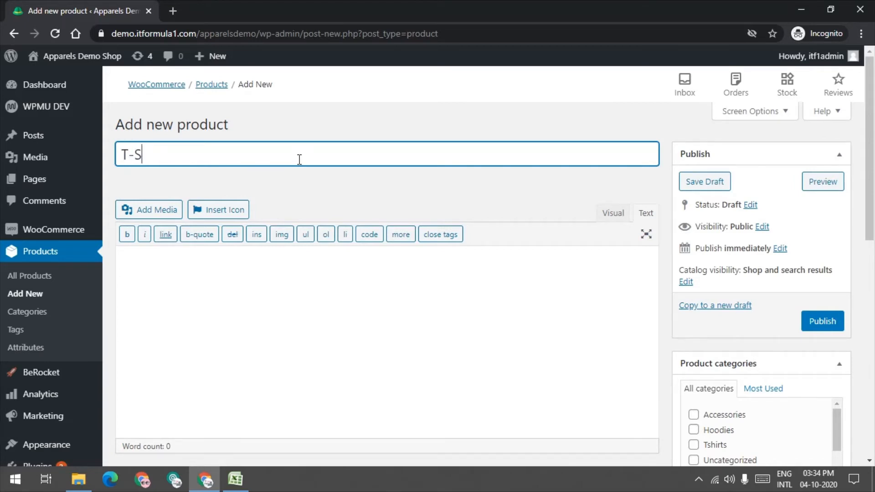
pyautogui.write('hirt')
pyautogui.click(457, 202)
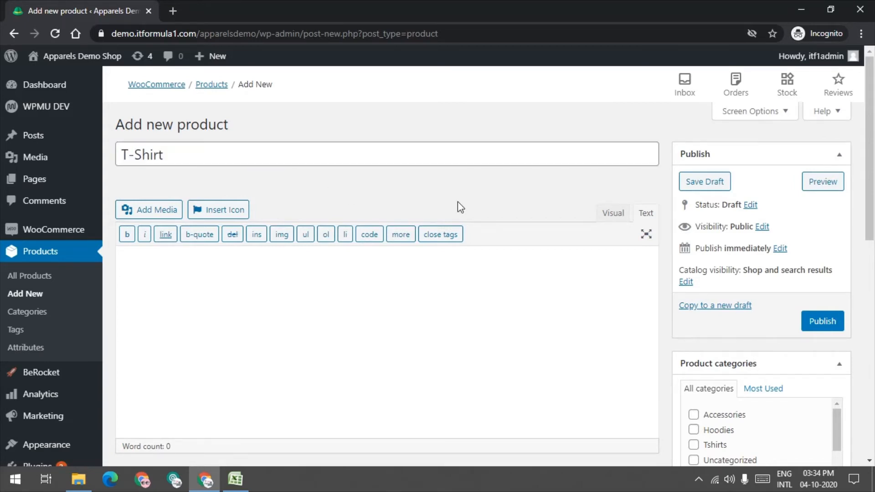
pyautogui.scroll(-3, 458, 201)
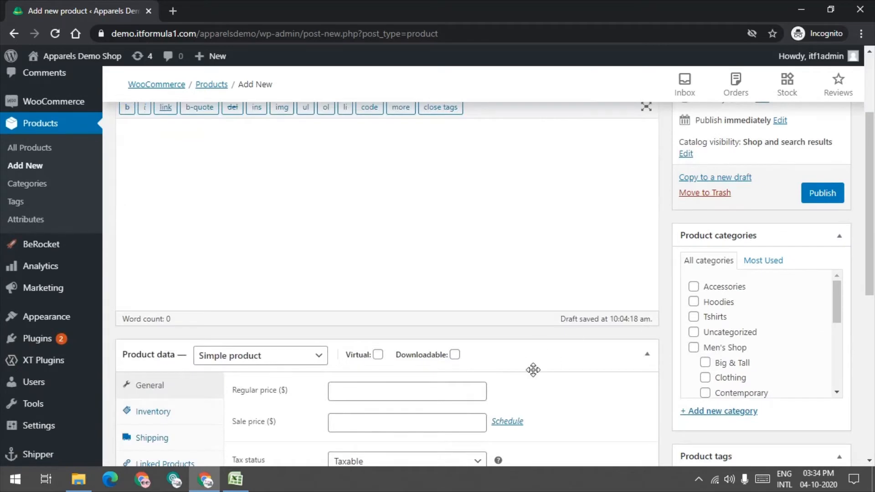
pyautogui.click(693, 317)
# - Set the product data type to Variable product
pyautogui.scroll(-3, 286, 269)
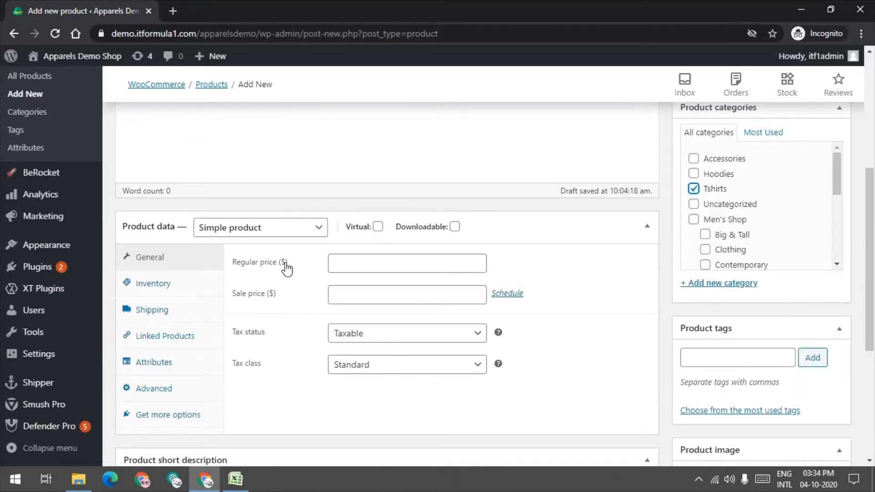
pyautogui.click(302, 230)
pyautogui.click(302, 233)
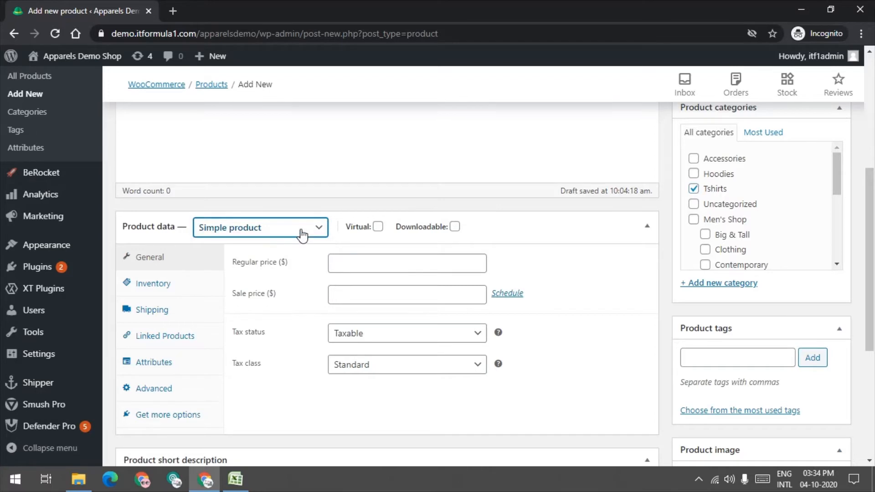
pyautogui.click(302, 233)
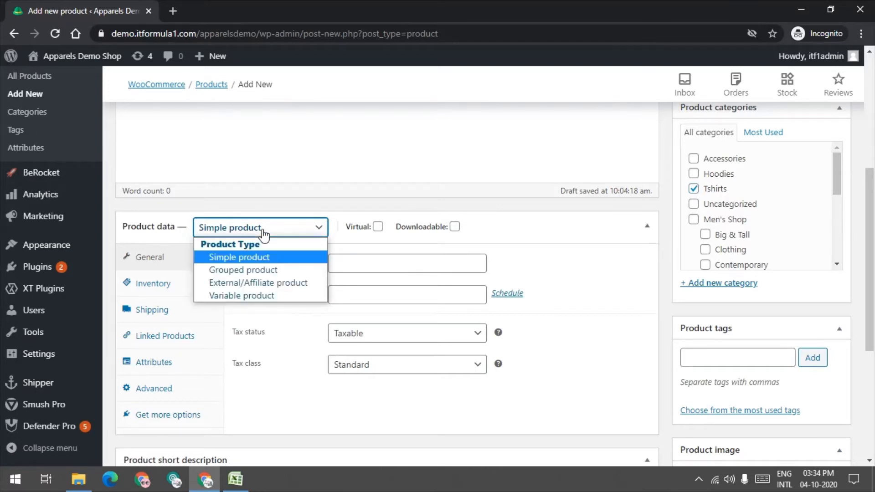
pyautogui.click(250, 297)
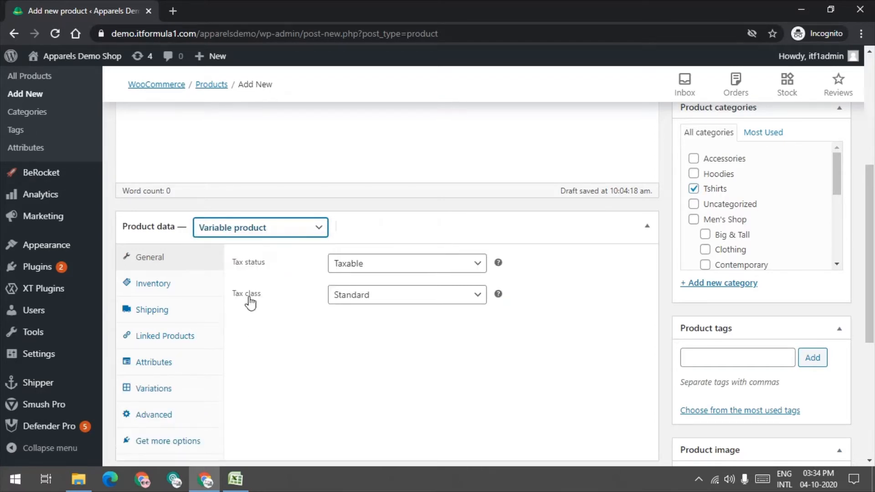
# - Upload all.jpg from the apparels folder in File Explorer and set it as the product image
pyautogui.scroll(-3, 249, 303)
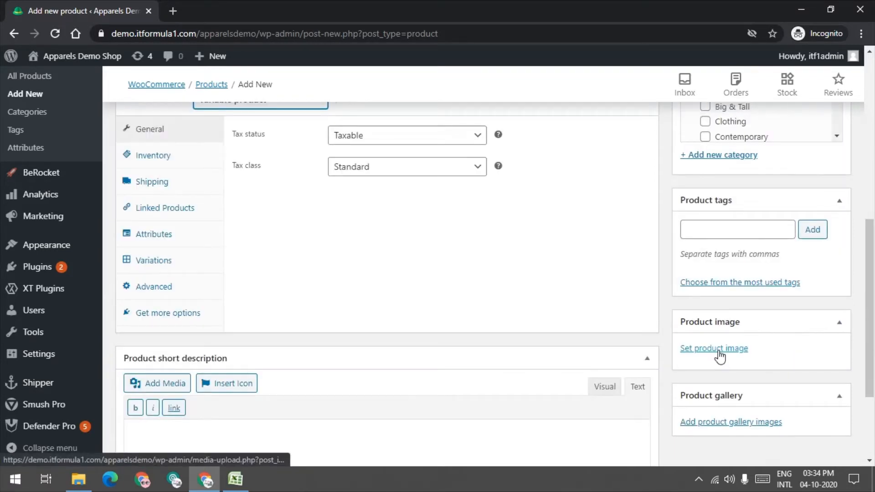
pyautogui.click(718, 351)
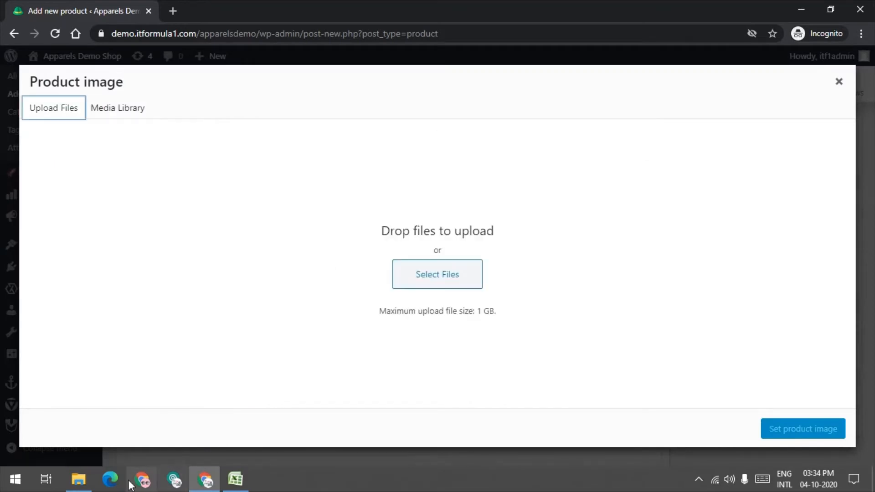
pyautogui.click(79, 479)
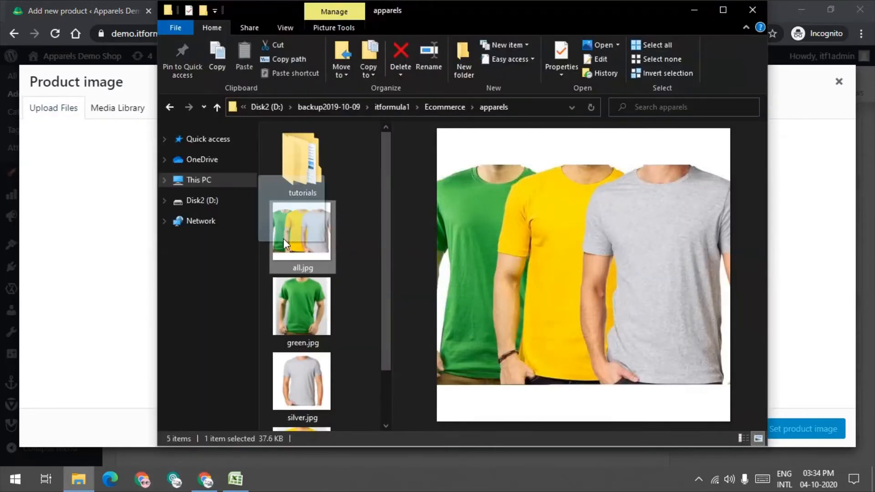
pyautogui.moveTo(283, 239); pyautogui.dragTo(103, 256)
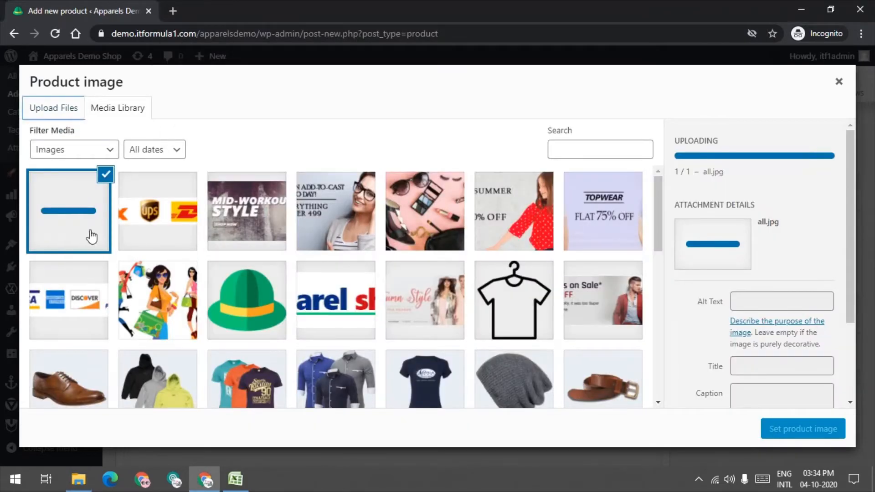
pyautogui.click(806, 433)
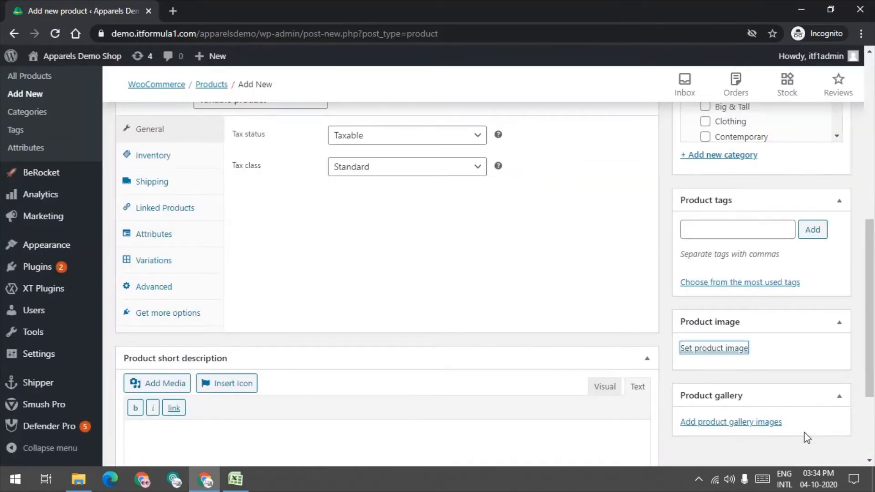
pyautogui.scroll(-3, 775, 364)
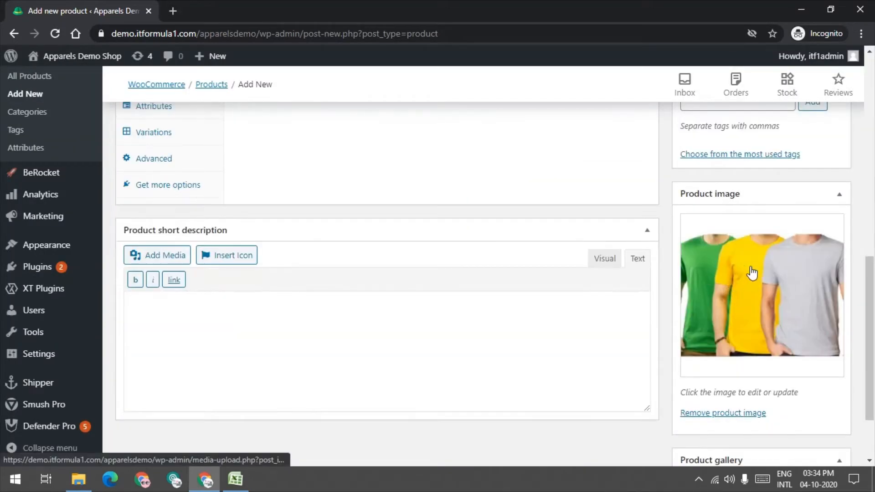
# - Add the Color attribute to the T-Shirt's product data
pyautogui.scroll(4, 753, 272)
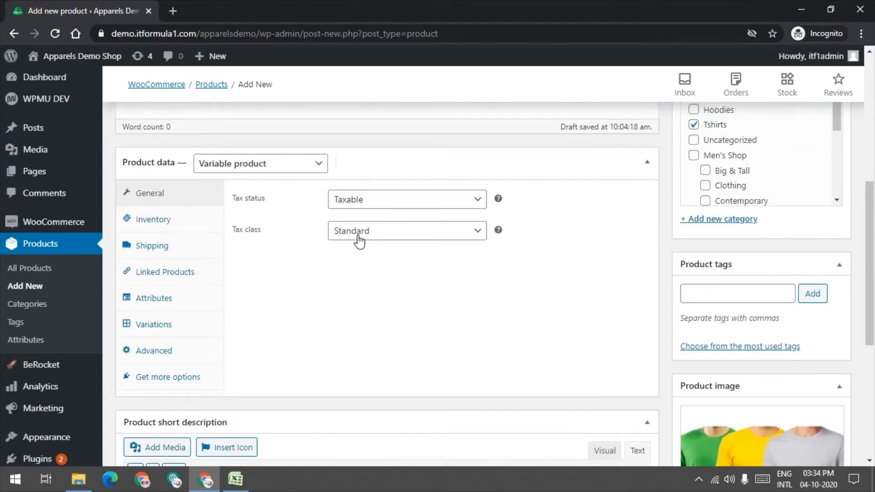
pyautogui.scroll(1, 359, 242)
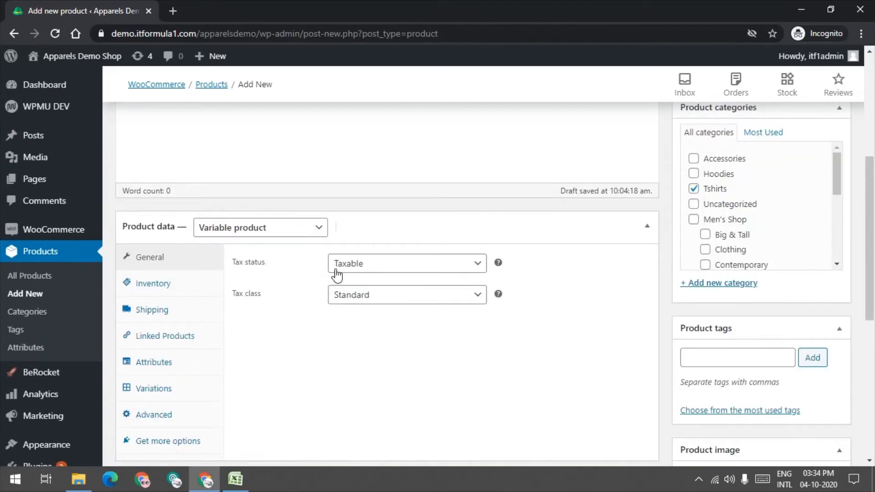
pyautogui.click(171, 367)
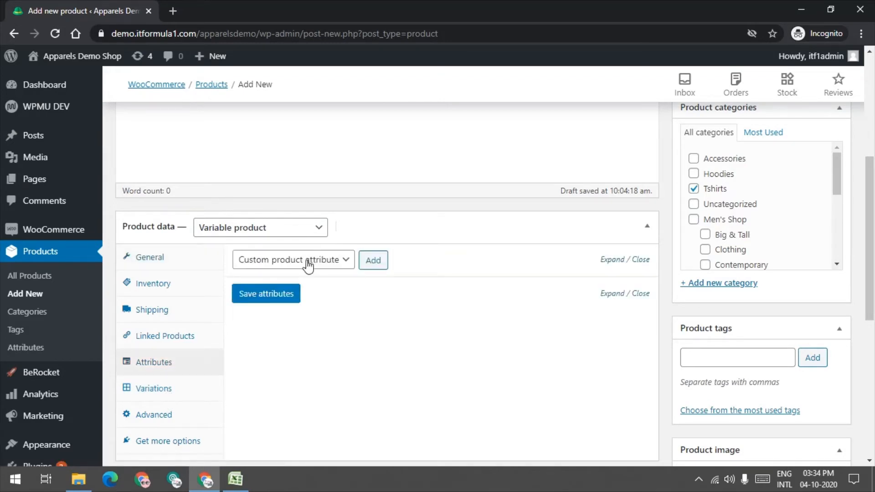
pyautogui.click(308, 264)
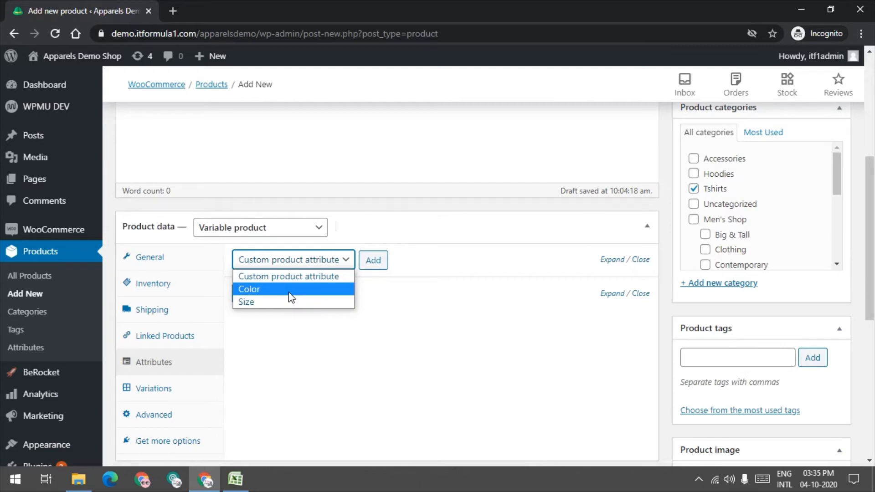
pyautogui.click(291, 289)
pyautogui.click(378, 267)
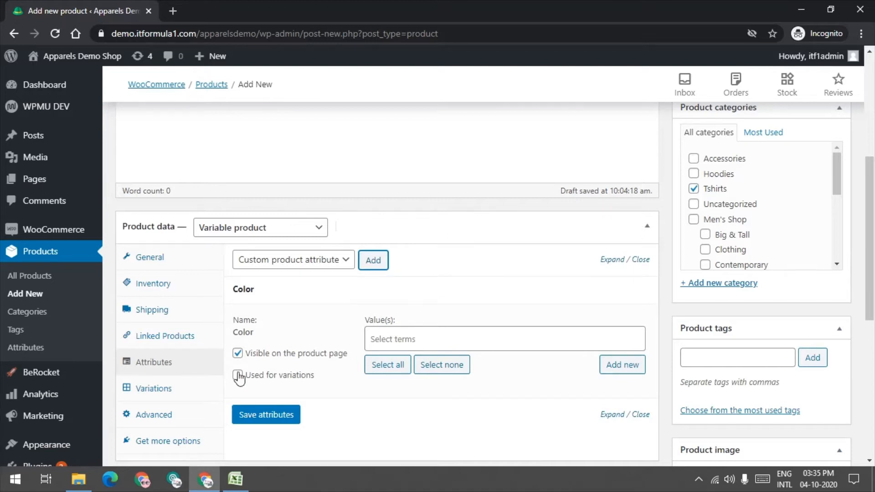
# - Enable Color for variations, assign it the values Blue and Green, and save the attributes
pyautogui.click(238, 376)
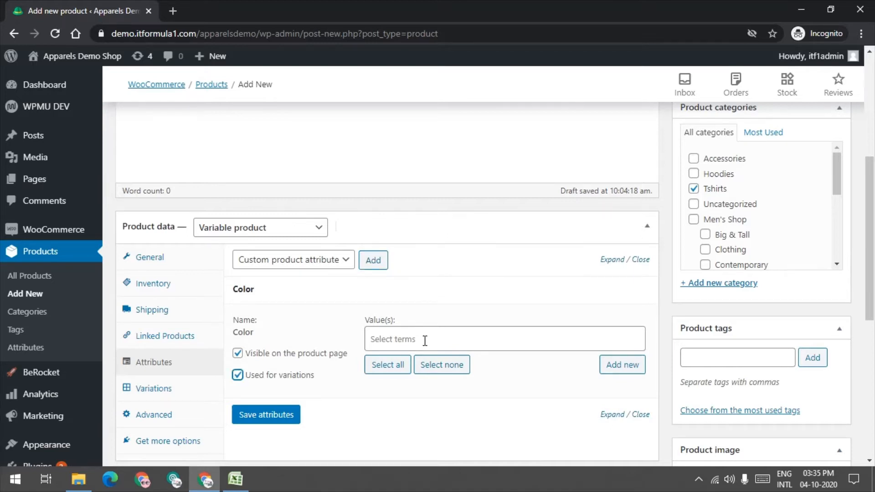
pyautogui.click(425, 341)
pyautogui.click(397, 365)
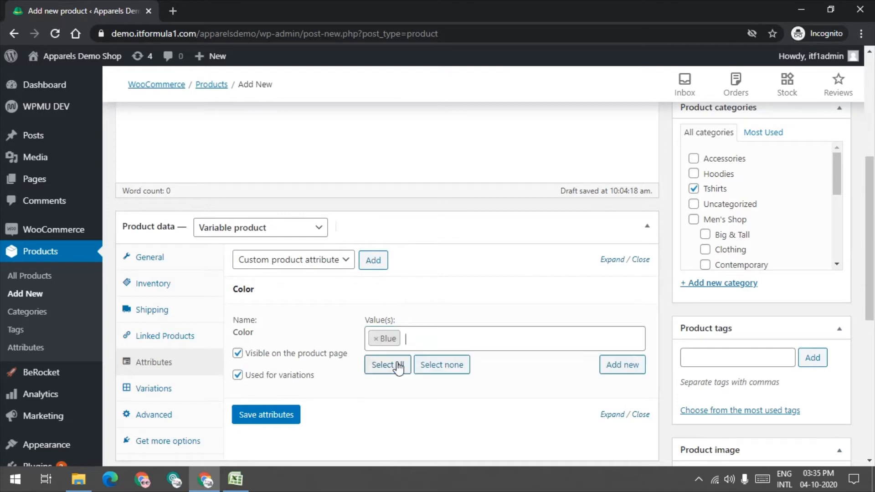
pyautogui.click(399, 367)
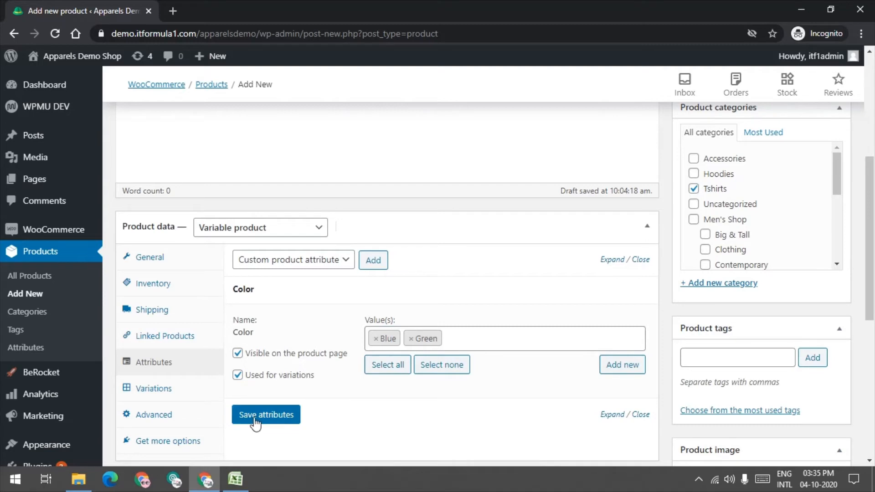
pyautogui.click(254, 420)
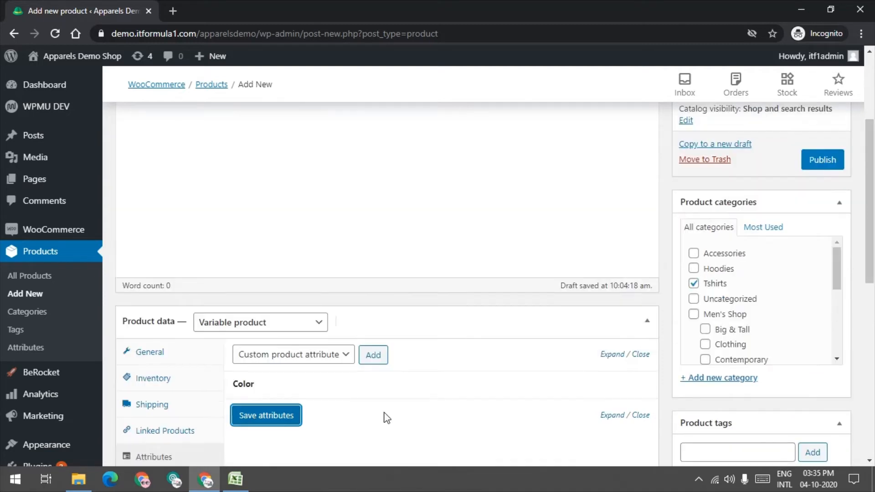
# - Add the Size attribute to the T-Shirt's product data
pyautogui.scroll(-3, 387, 418)
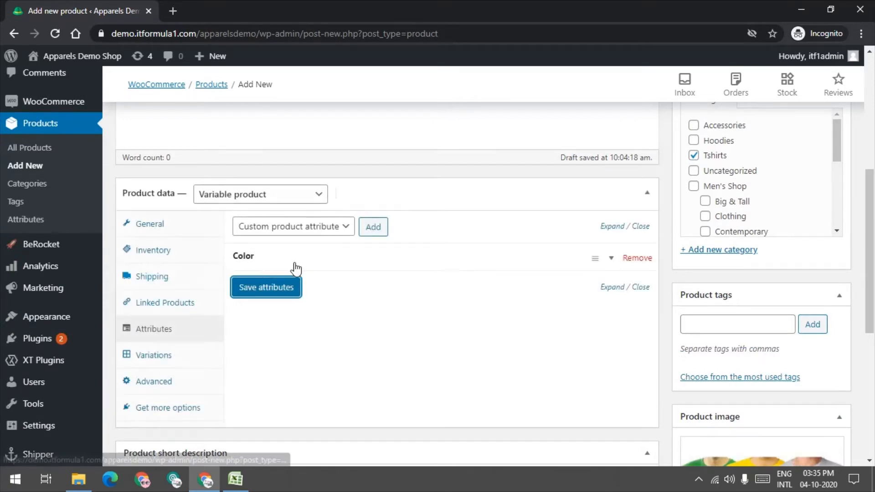
pyautogui.scroll(-1, 318, 260)
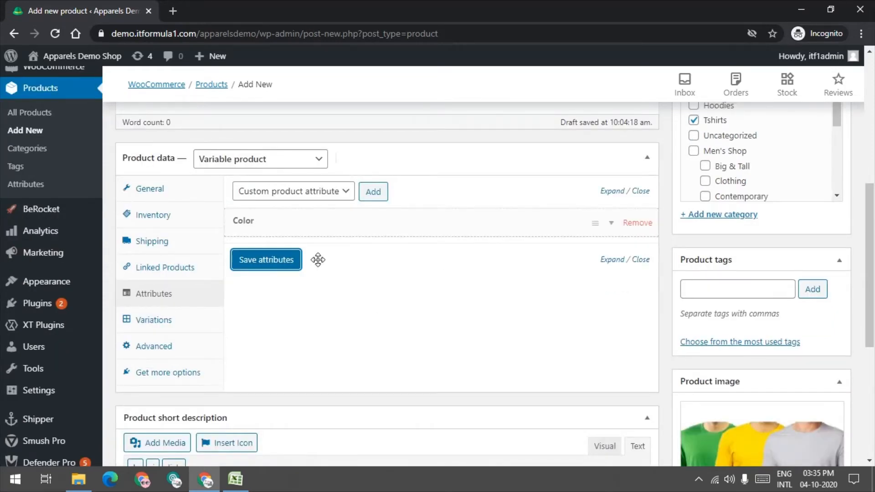
pyautogui.click(342, 225)
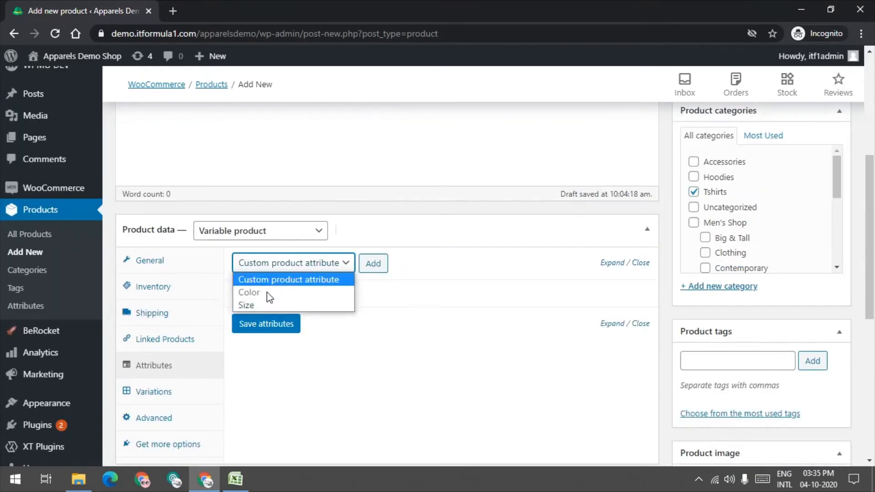
pyautogui.click(268, 311)
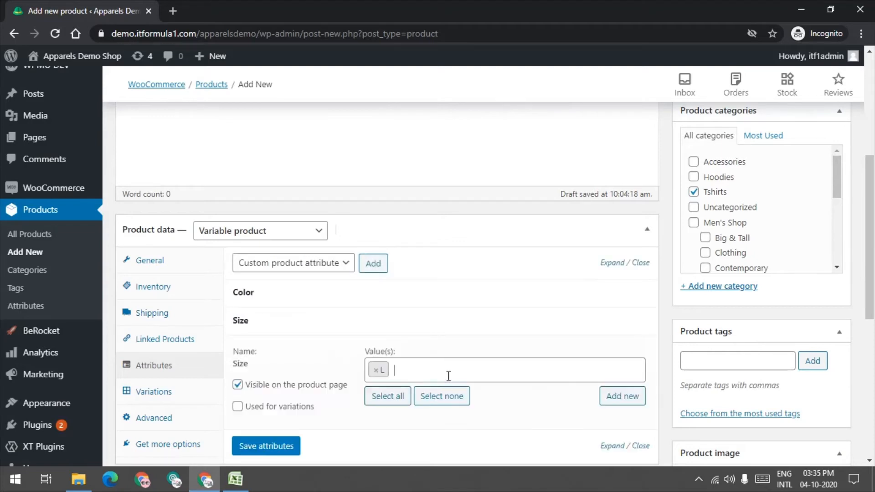
# - Assign the Size attribute the values L and XL, enable it for variations, and save the attributes
pyautogui.click(468, 370)
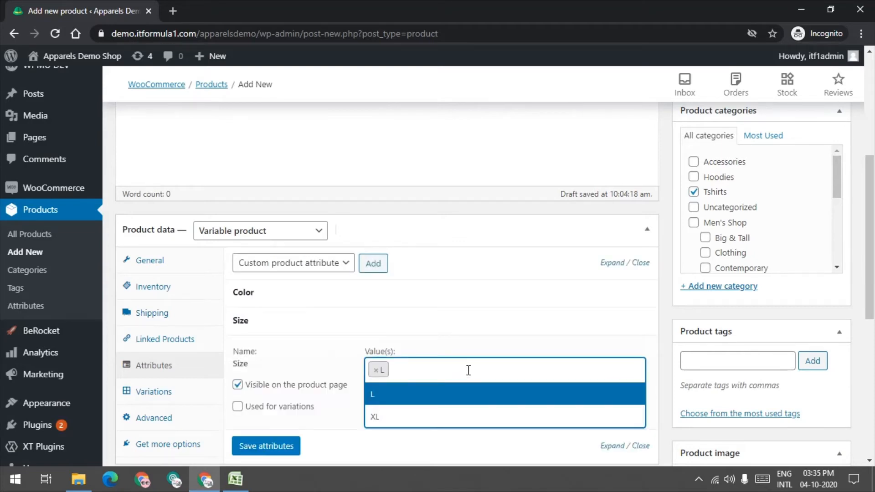
pyautogui.click(411, 416)
pyautogui.scroll(-3, 319, 388)
pyautogui.click(287, 321)
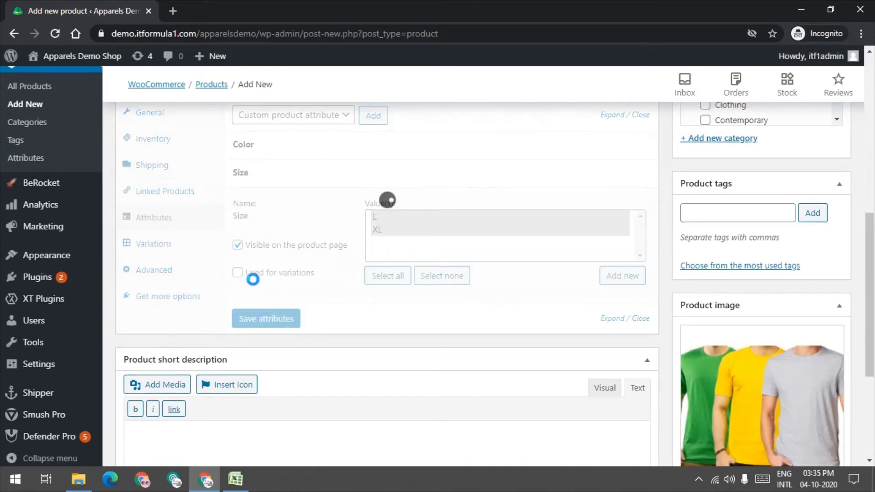
pyautogui.click(237, 258)
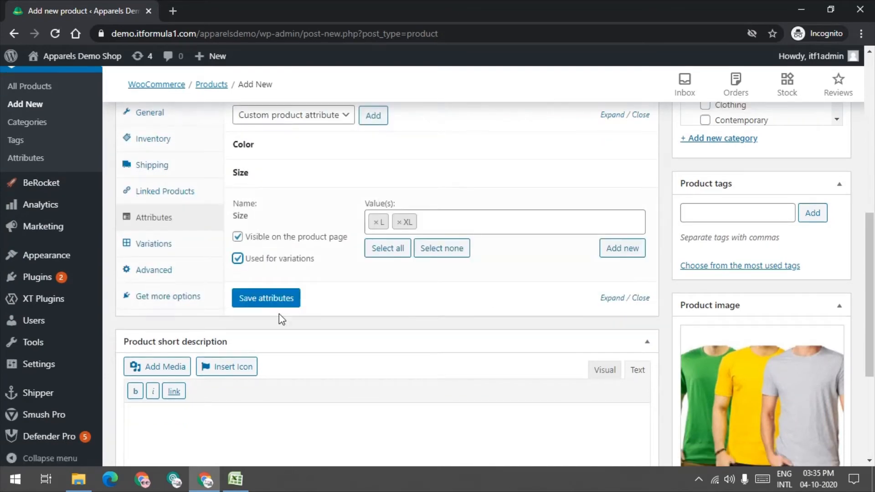
pyautogui.click(276, 303)
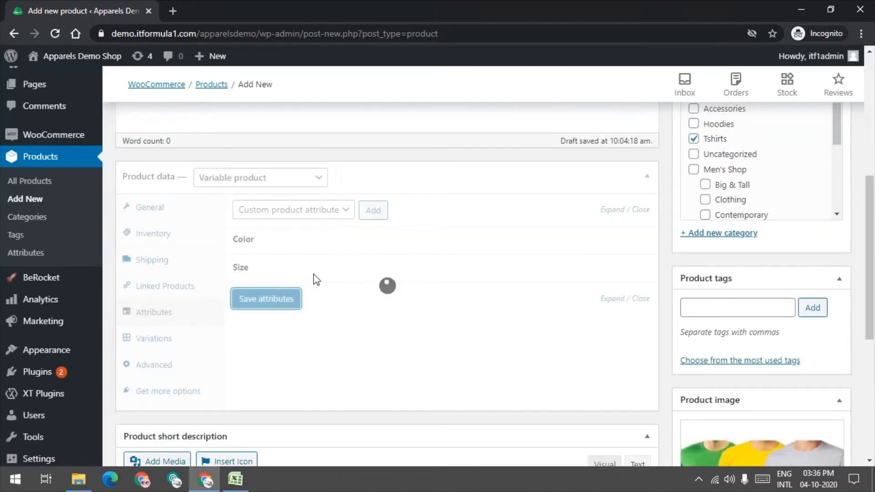
# - Create the product's variations from all attributes, covering every Color and Size combination
pyautogui.click(178, 340)
pyautogui.click(315, 210)
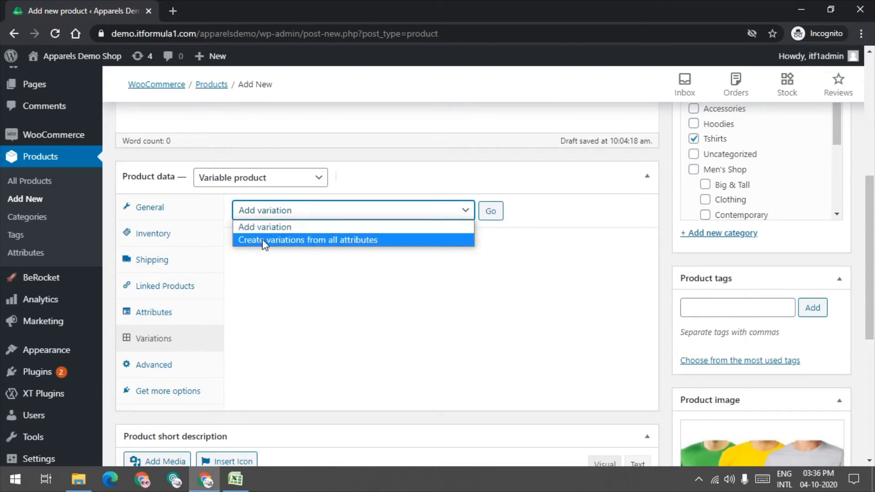
pyautogui.click(382, 241)
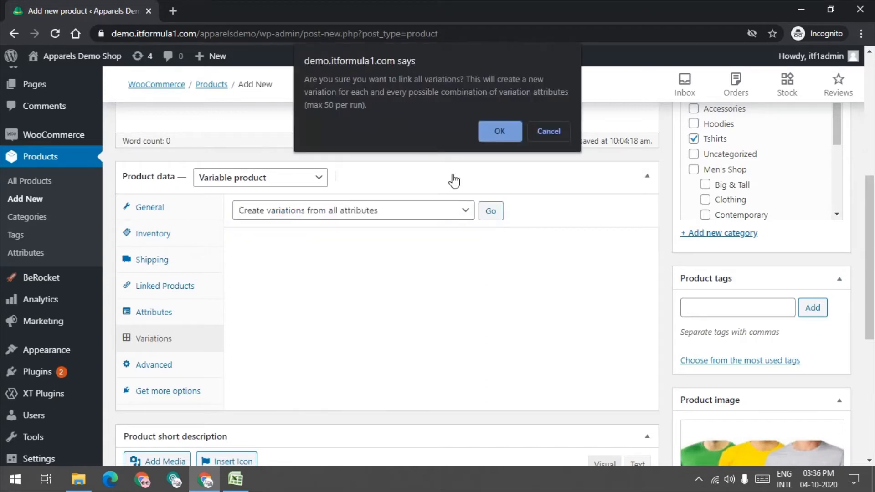
pyautogui.press('Return')
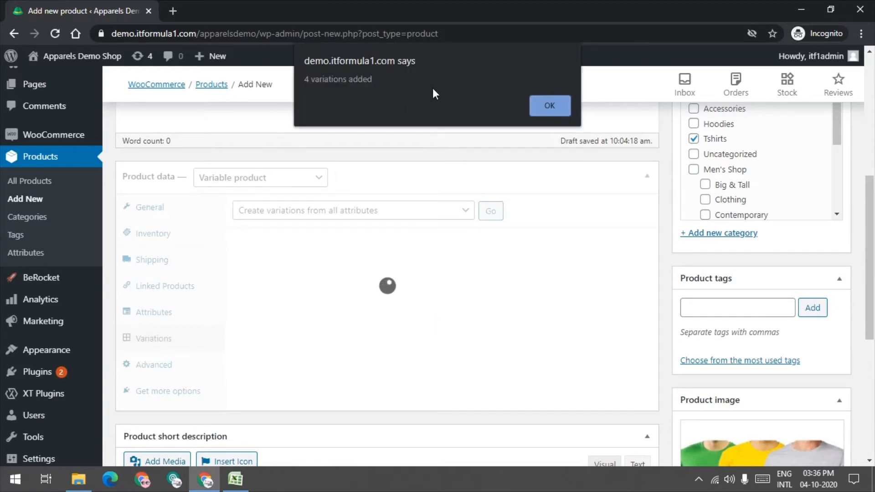
pyautogui.press('Return')
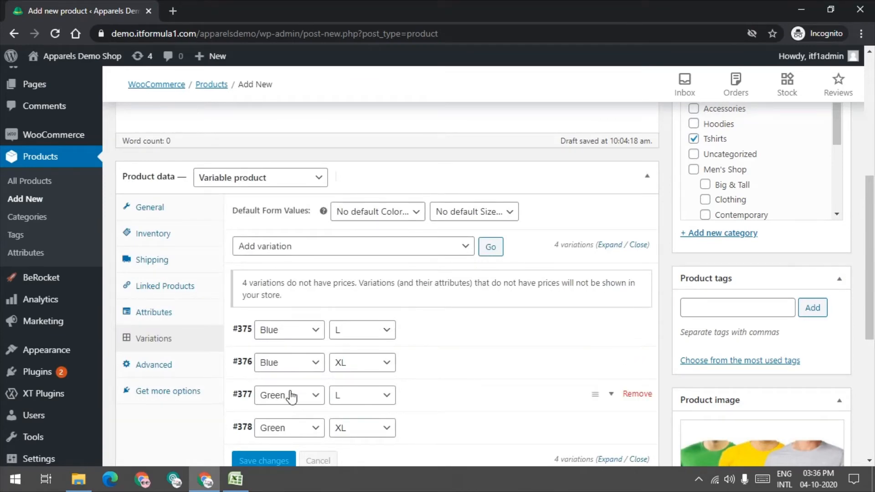
# - Expand the Blue L variation and set its stock quantity to 2
pyautogui.scroll(-3, 292, 396)
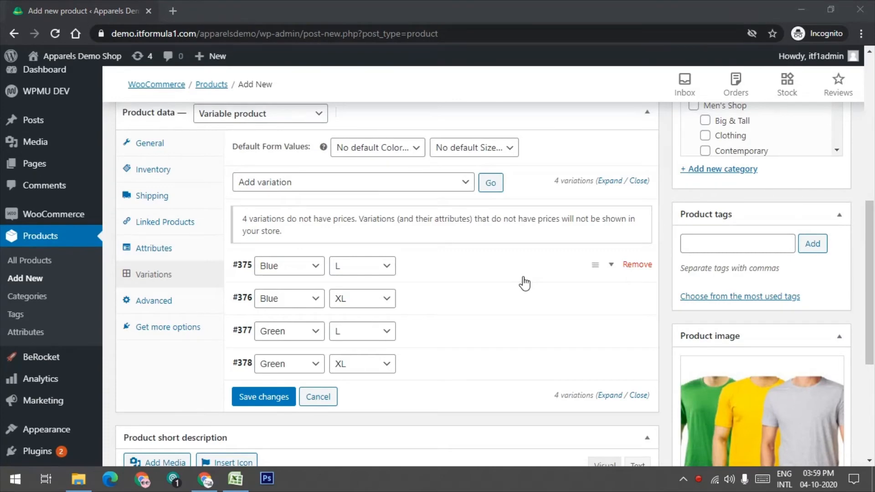
pyautogui.scroll(3, 524, 284)
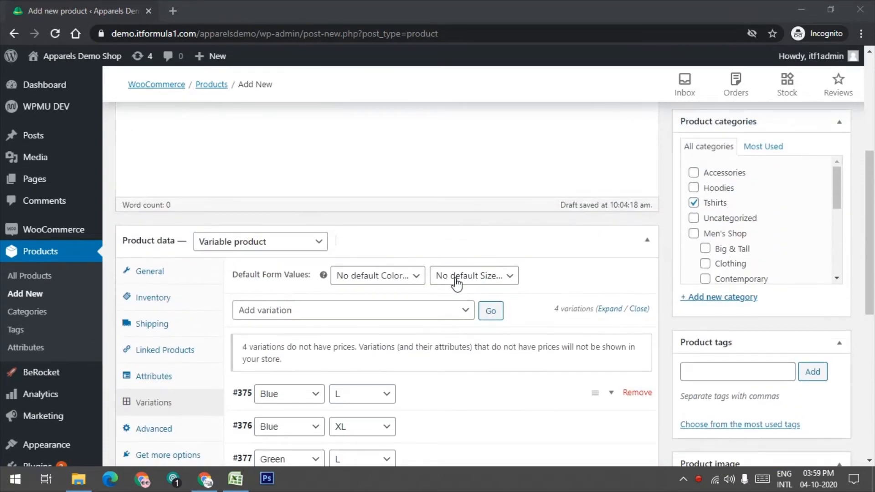
pyautogui.scroll(-3, 456, 276)
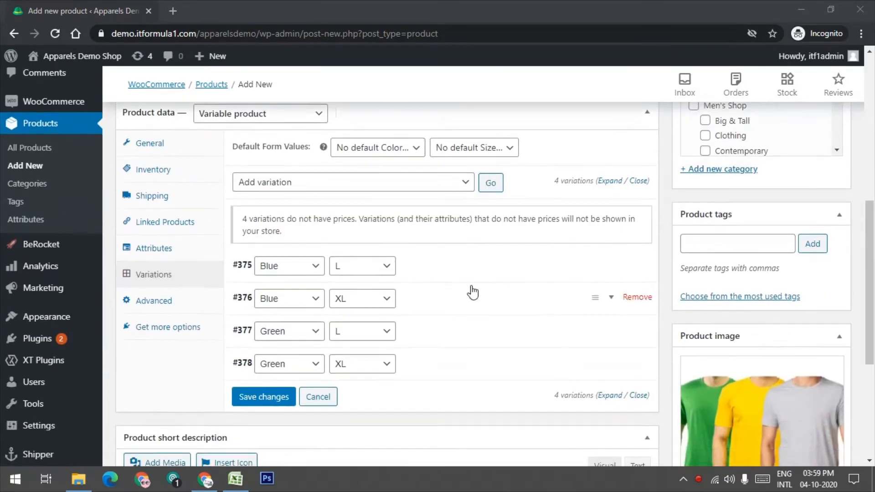
pyautogui.click(437, 274)
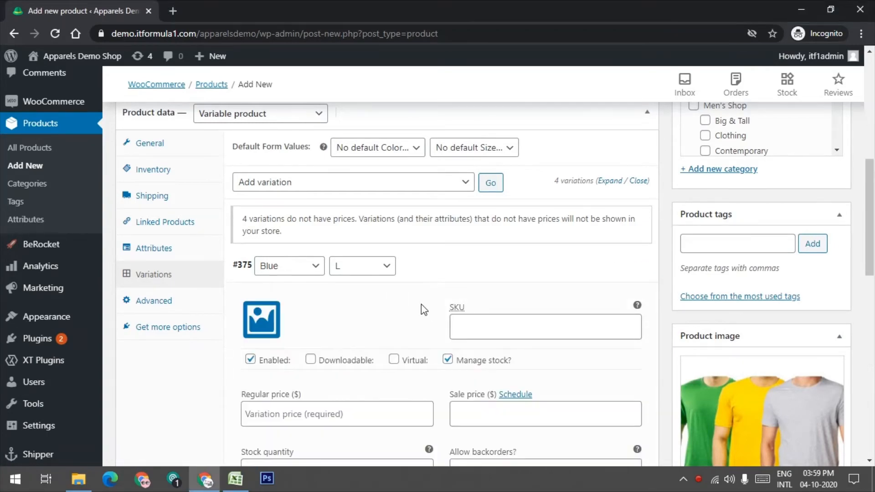
pyautogui.scroll(-1, 421, 305)
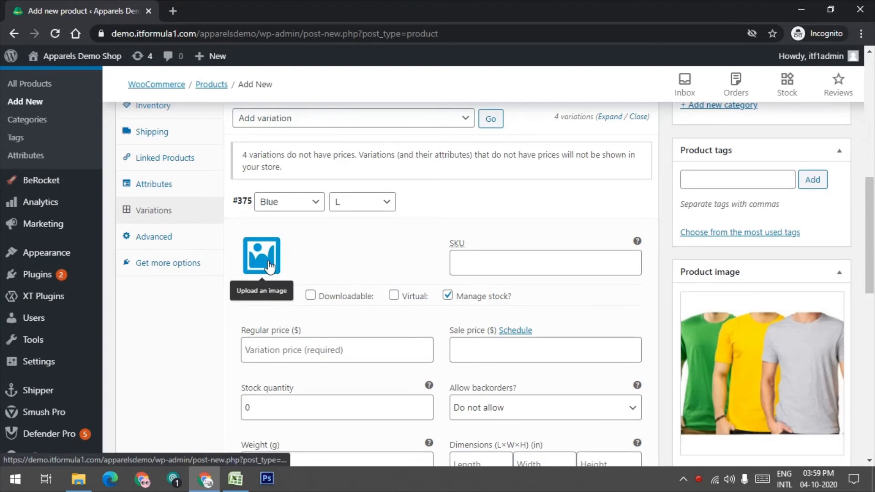
pyautogui.click(333, 348)
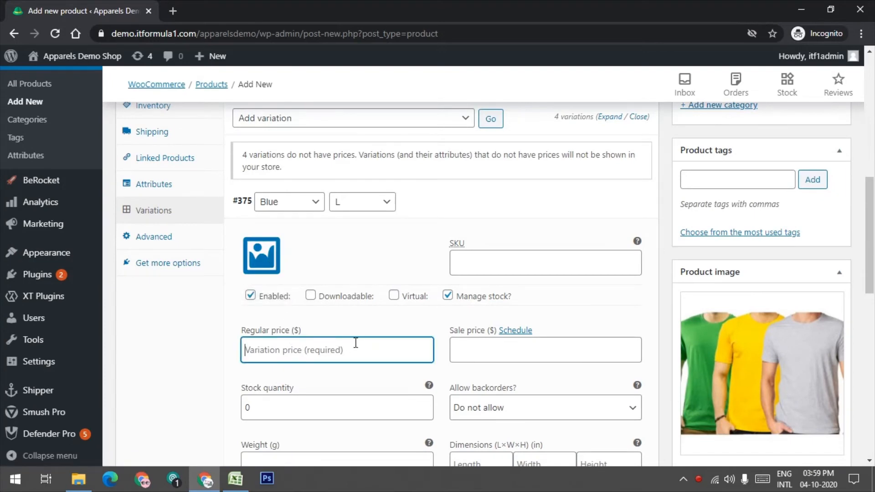
pyautogui.scroll(-2, 356, 343)
pyautogui.click(511, 221)
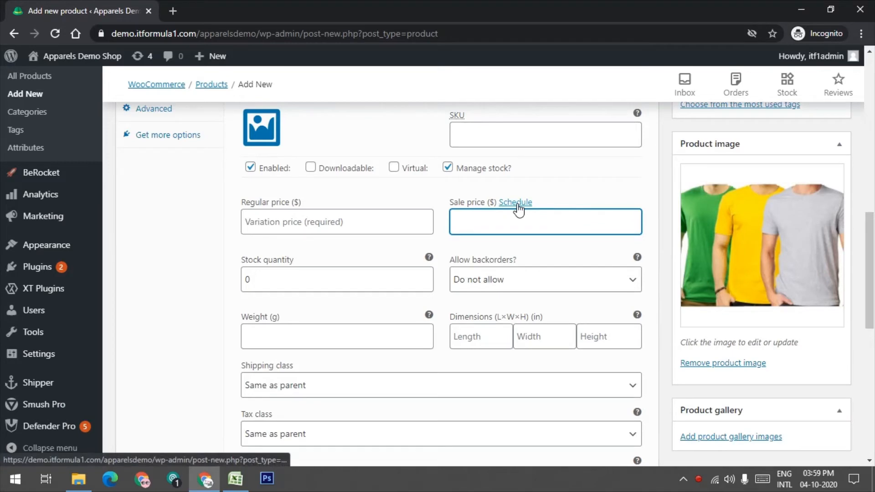
pyautogui.press('Tab')
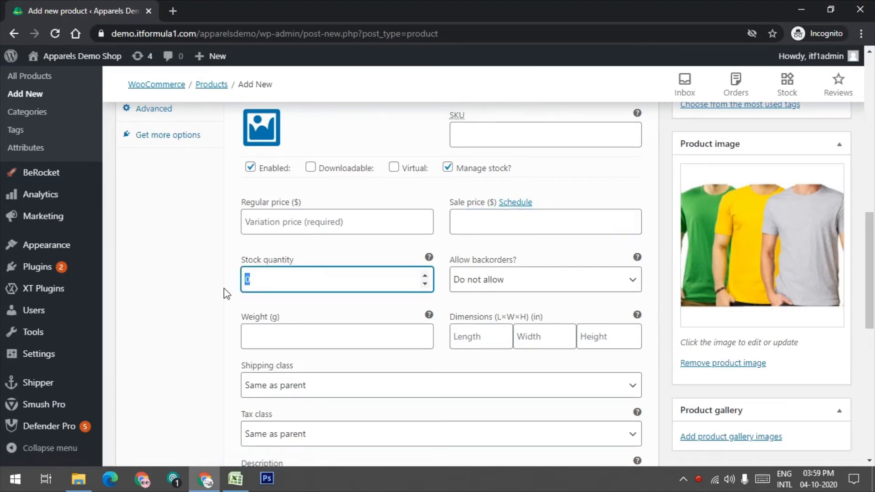
pyautogui.write('2')
# - Examine the Blue L variation's stock management option and its stock, weight, dimensions, shipping class, tax class and description fields
pyautogui.click(448, 167)
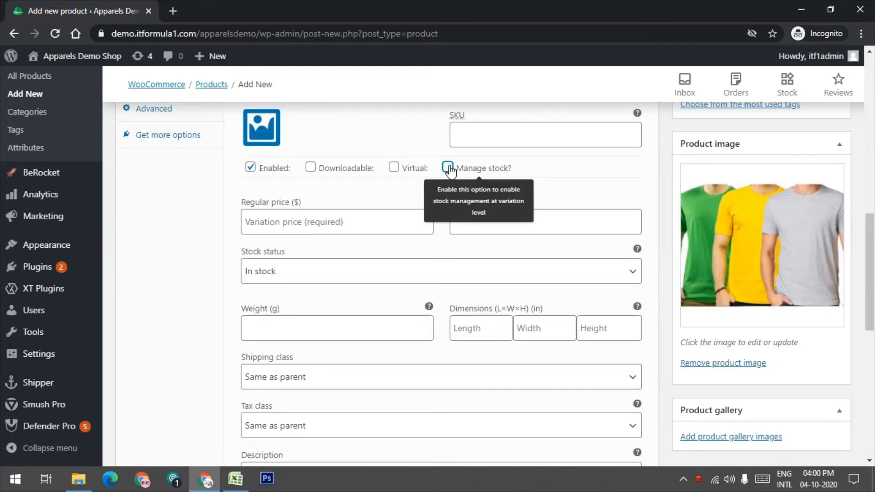
pyautogui.click(448, 167)
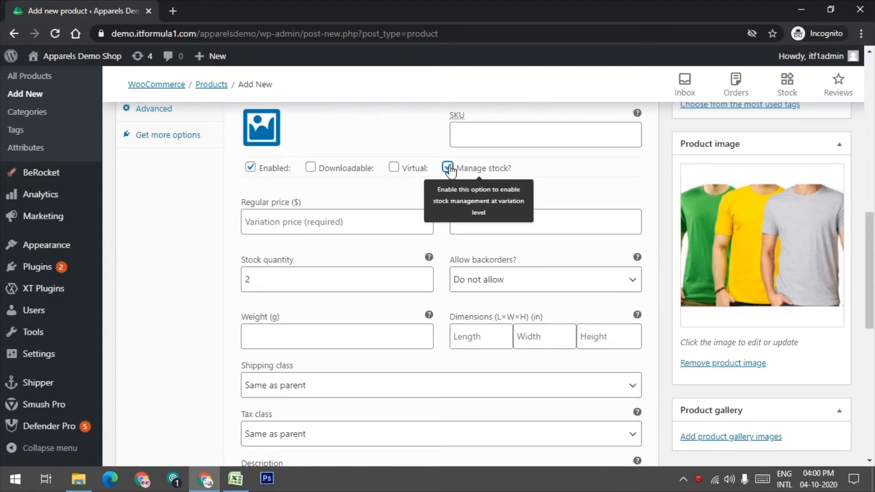
pyautogui.click(270, 279)
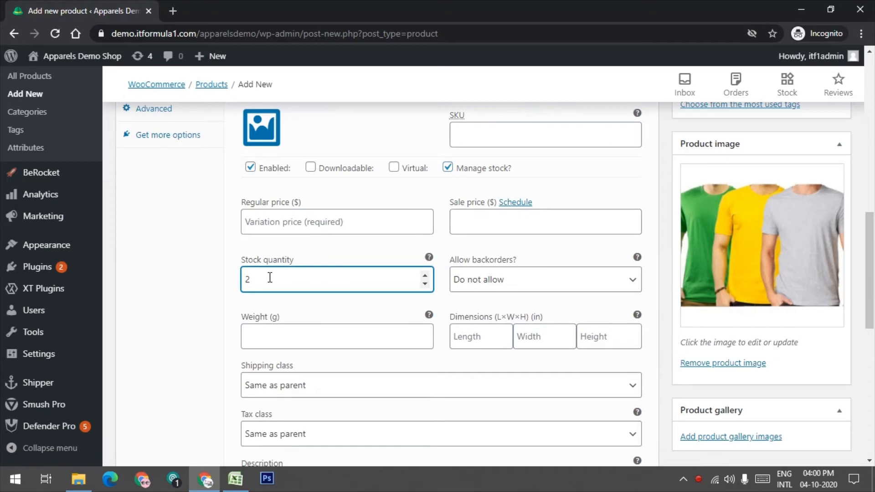
pyautogui.click(392, 341)
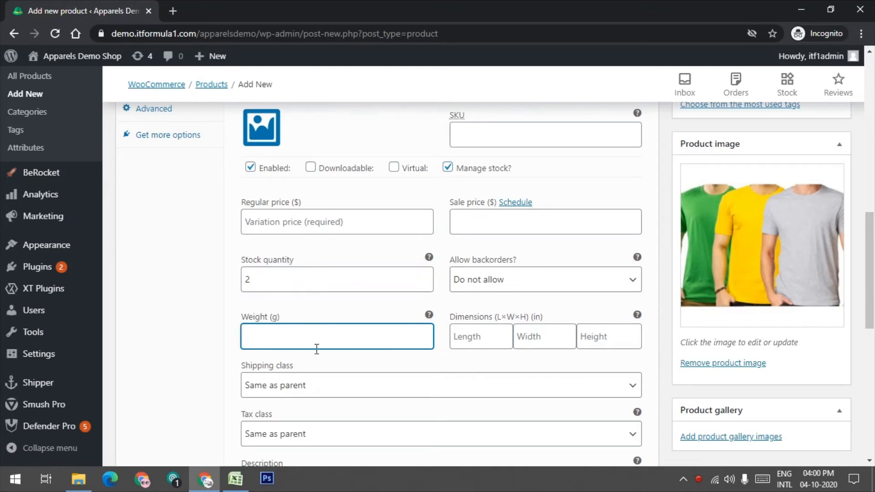
pyautogui.click(572, 336)
pyautogui.scroll(-3, 388, 335)
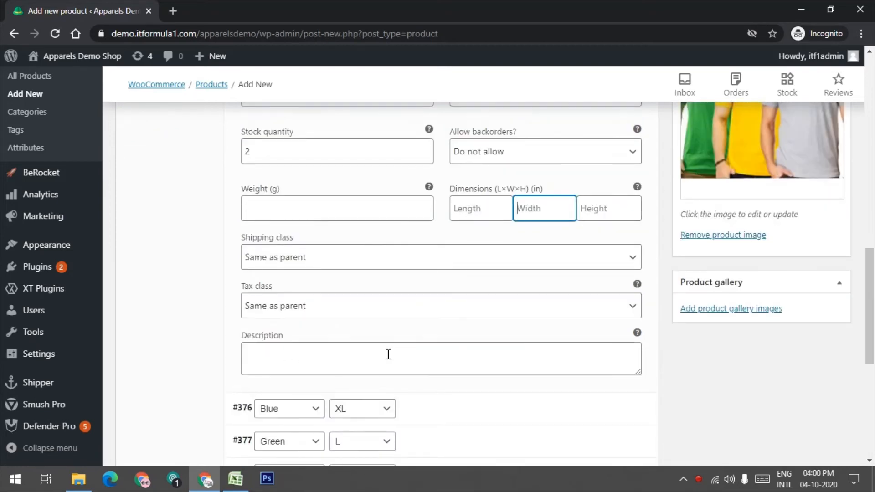
pyautogui.scroll(2, 410, 248)
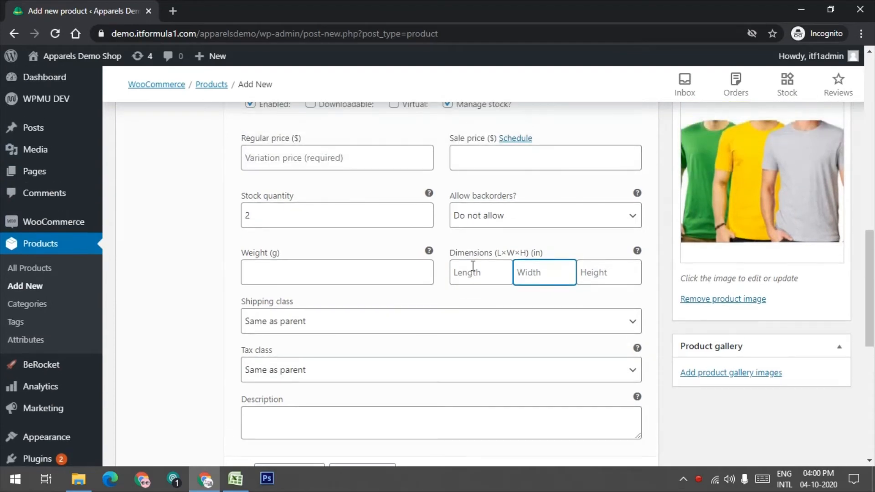
pyautogui.press('Tab')
pyautogui.press('Tab')
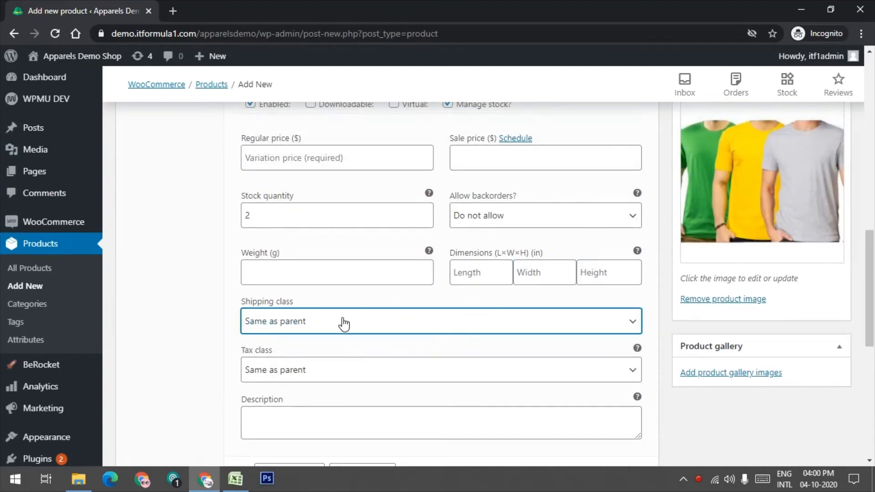
pyautogui.scroll(-3, 368, 289)
pyautogui.scroll(3, 369, 296)
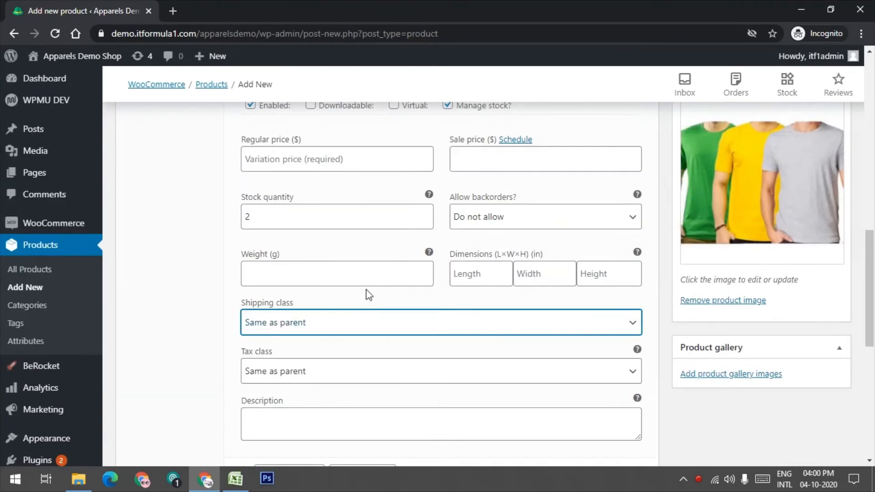
pyautogui.scroll(3, 370, 296)
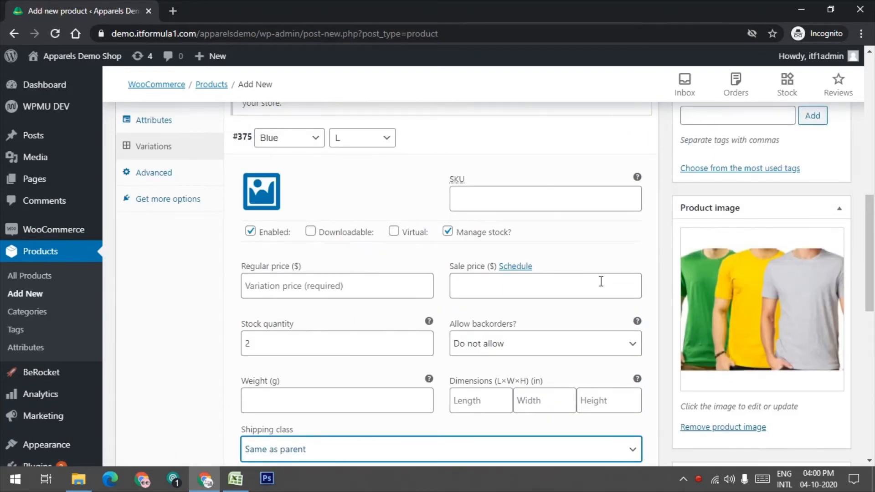
# - Upload blue.jpg from the apparels folder in File Explorer and set it as the Blue L variation's image
pyautogui.click(256, 199)
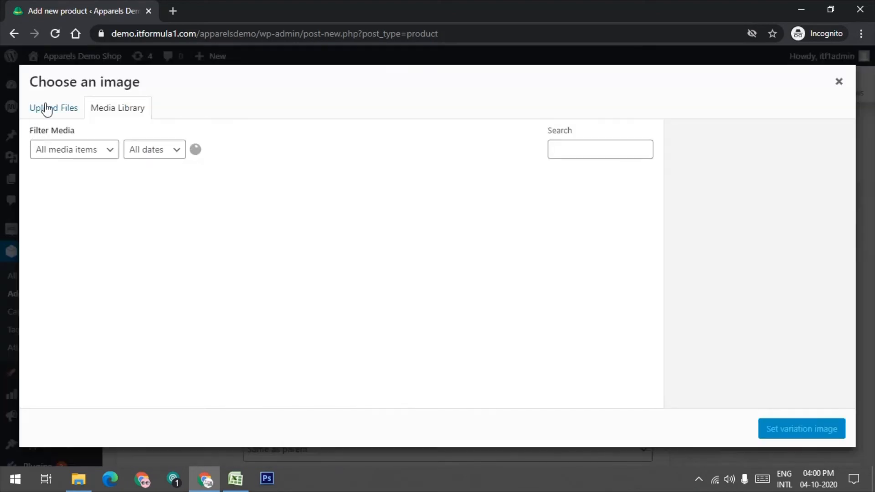
pyautogui.click(46, 110)
pyautogui.click(79, 479)
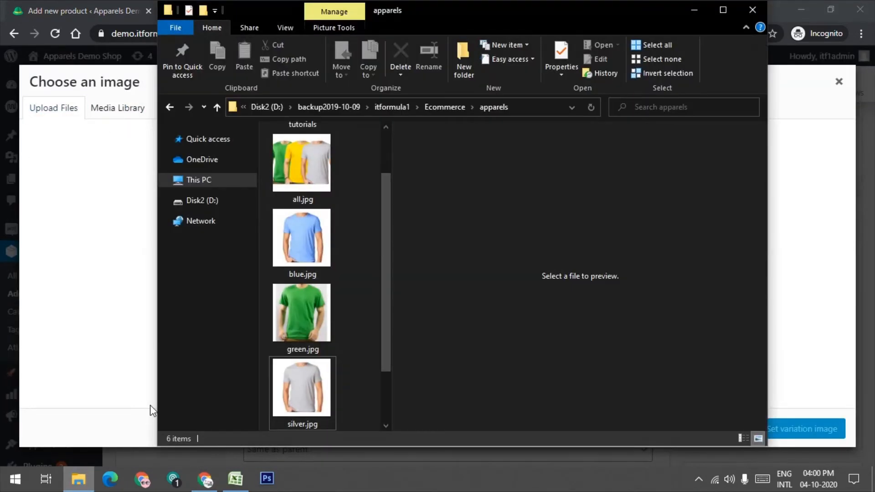
pyautogui.click(302, 237)
pyautogui.moveTo(124, 263); pyautogui.dragTo(106, 275)
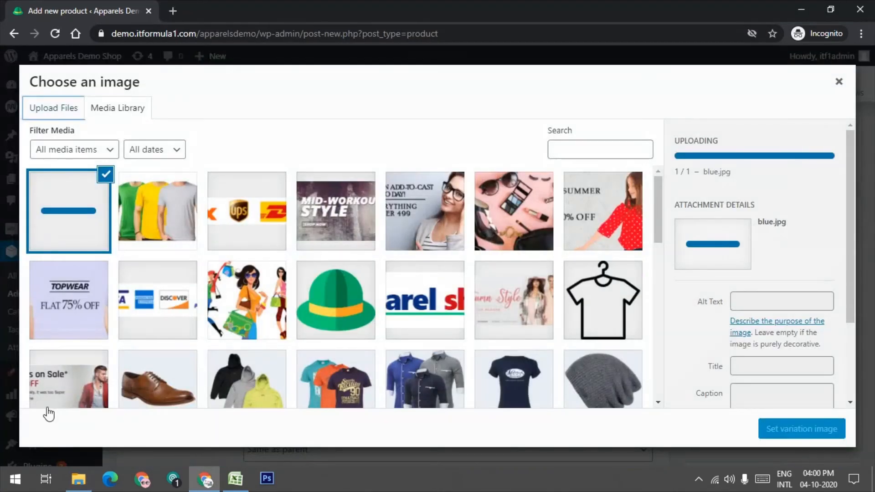
pyautogui.click(789, 431)
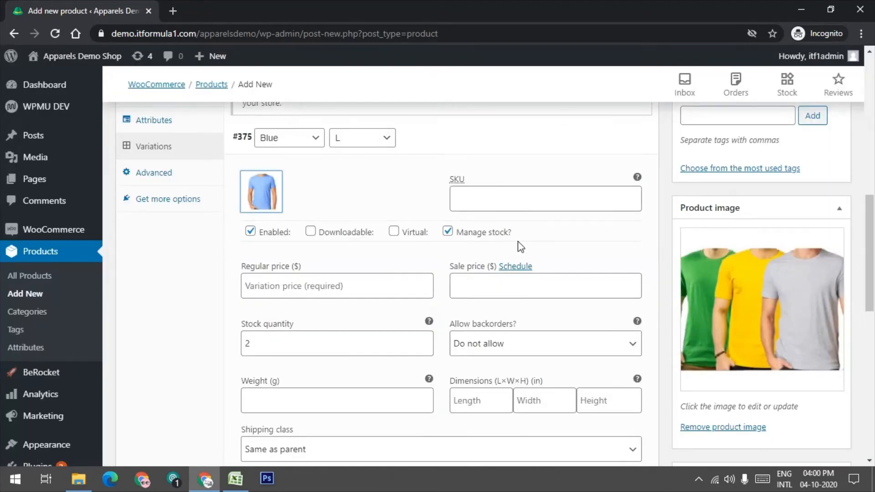
pyautogui.moveTo(368, 237)
pyautogui.scroll(-3, 420, 289)
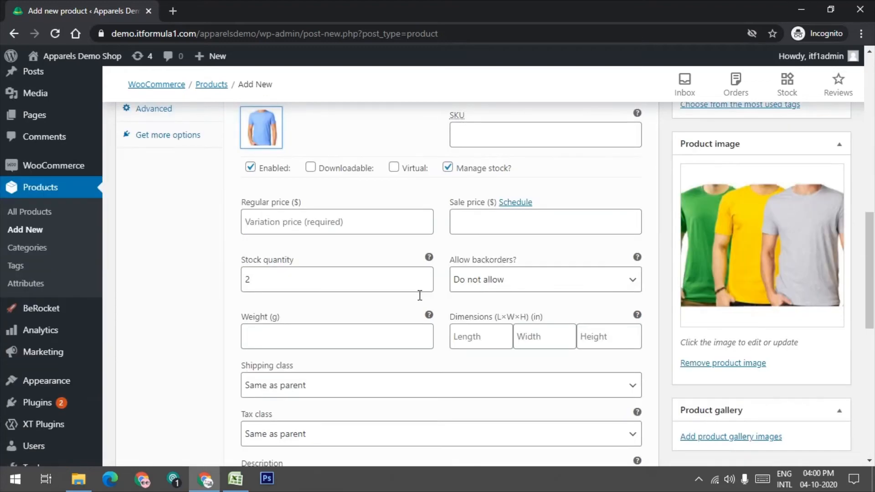
pyautogui.scroll(-3, 347, 328)
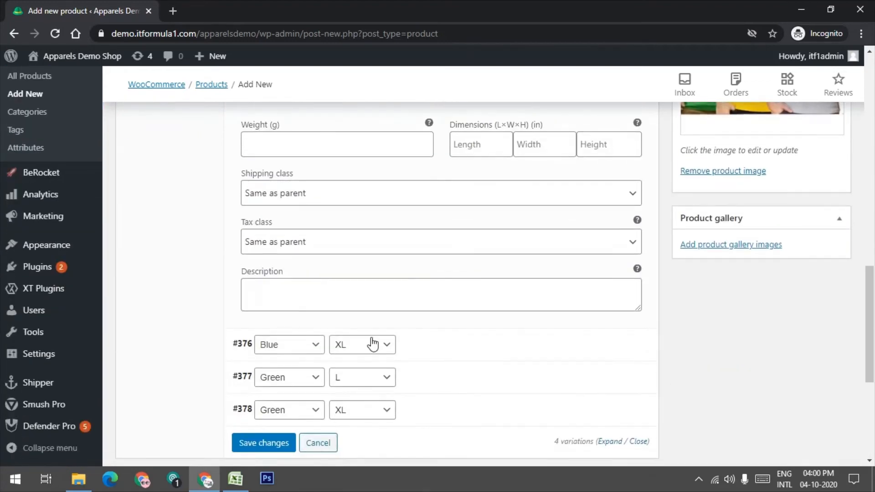
# - Check the Blue L variation's shipping class options, keeping Same as parent
pyautogui.click(351, 200)
pyautogui.click(351, 213)
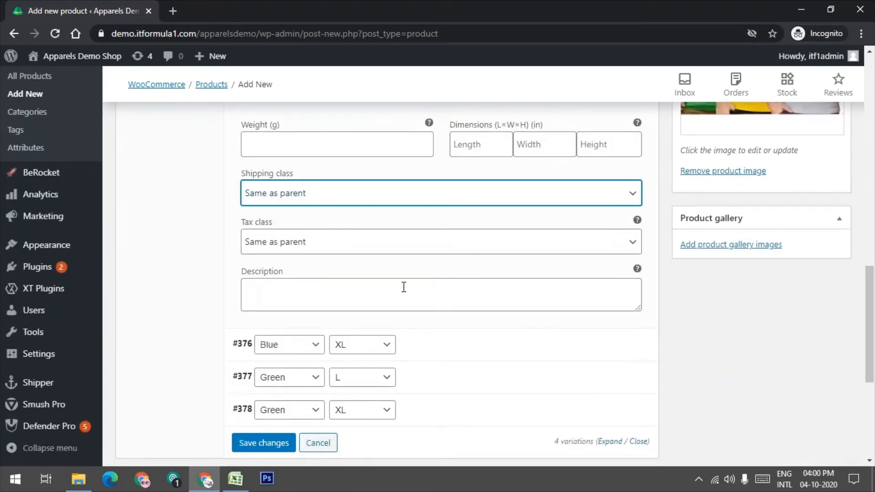
pyautogui.scroll(8, 430, 328)
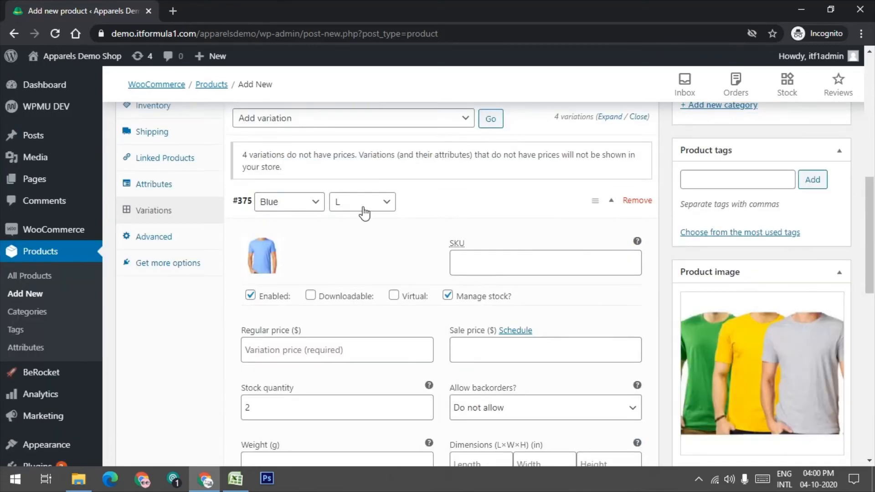
# - Expand the Blue XL variation and set its image to the blue T-shirt from the media library
pyautogui.scroll(-8, 367, 242)
pyautogui.click(453, 408)
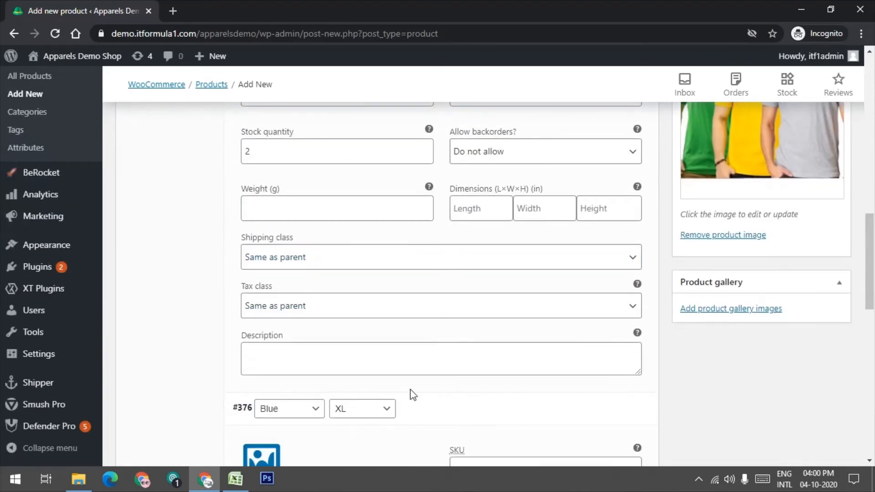
pyautogui.scroll(-4, 410, 391)
pyautogui.click(261, 270)
pyautogui.click(68, 210)
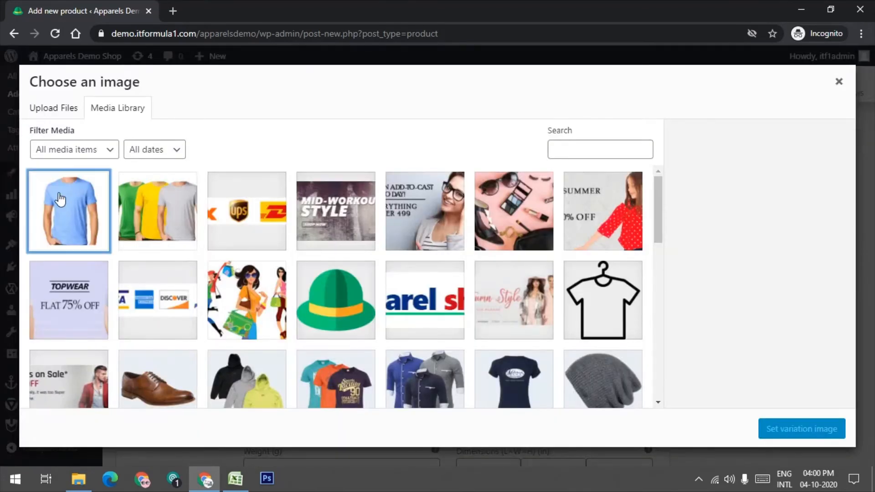
pyautogui.click(792, 431)
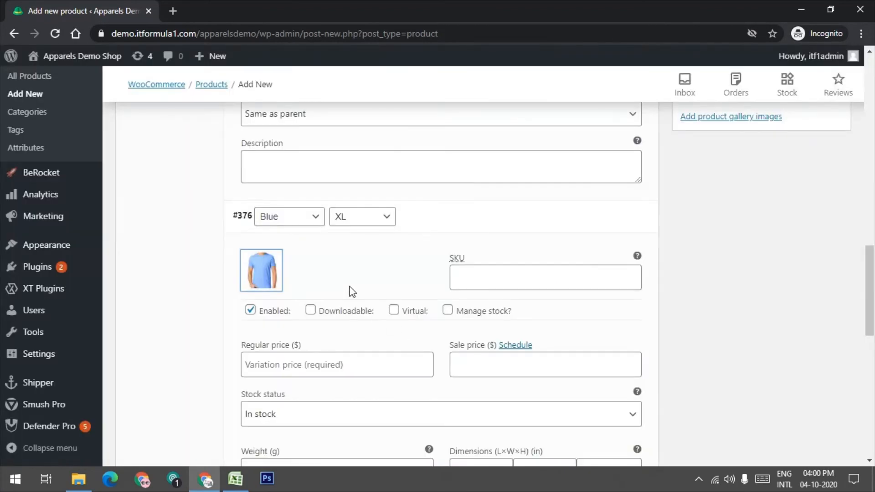
# - Enable stock management for the Blue XL variation with a stock quantity of 20, and collapse all variations
pyautogui.scroll(-3, 354, 291)
pyautogui.scroll(6, 346, 301)
pyautogui.scroll(-4, 344, 305)
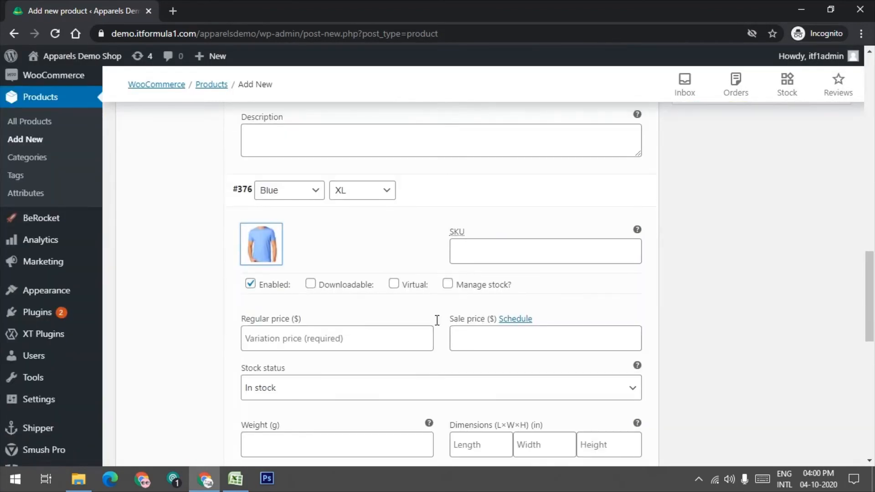
pyautogui.click(461, 248)
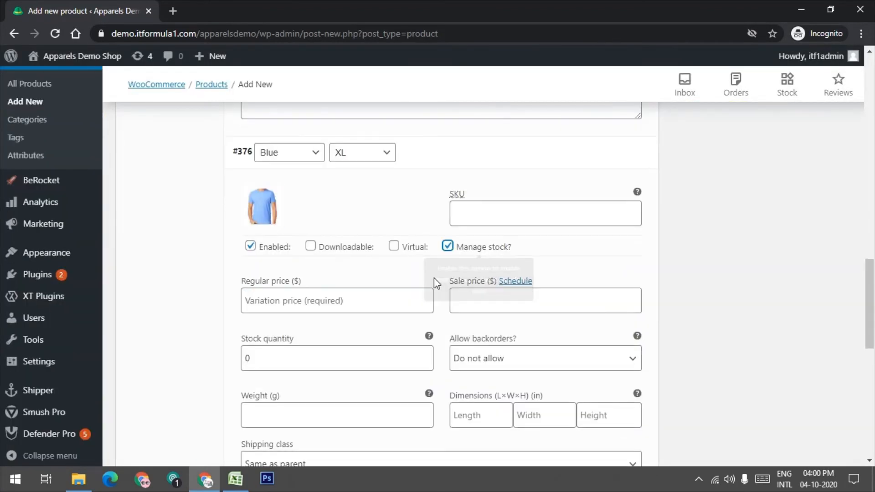
pyautogui.doubleClick(289, 360)
pyautogui.write('20')
pyautogui.scroll(5, 477, 304)
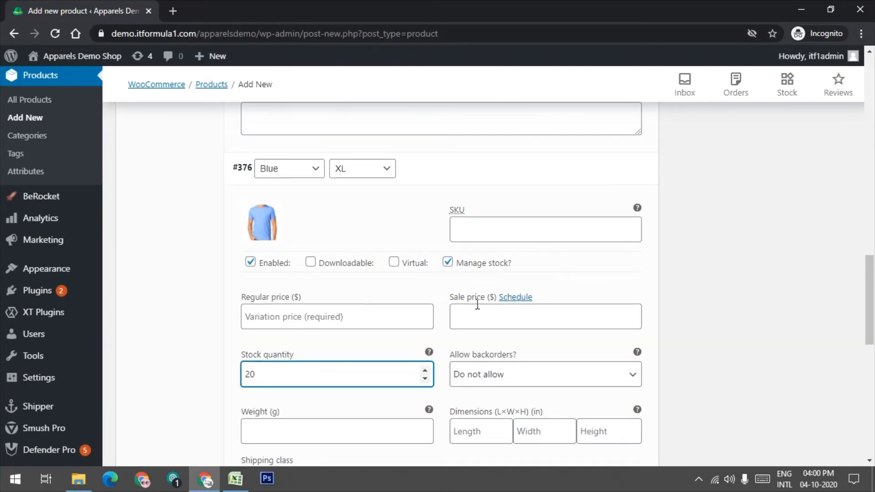
pyautogui.scroll(6, 406, 289)
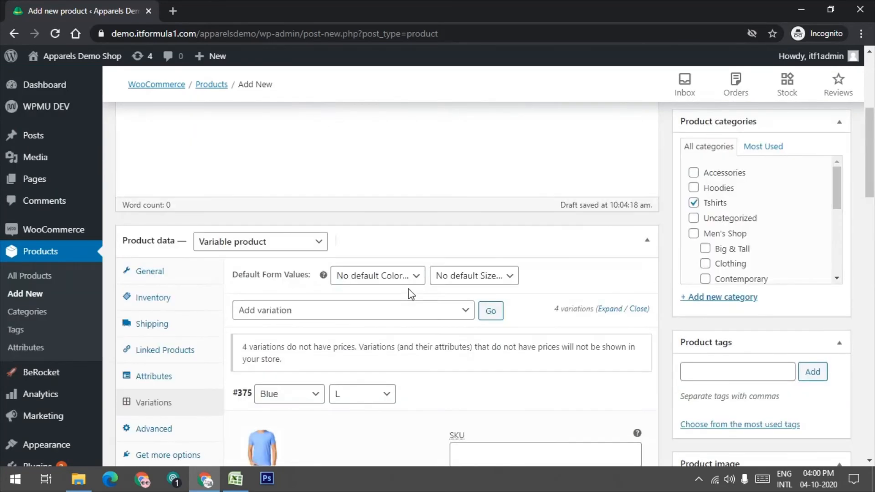
pyautogui.click(632, 314)
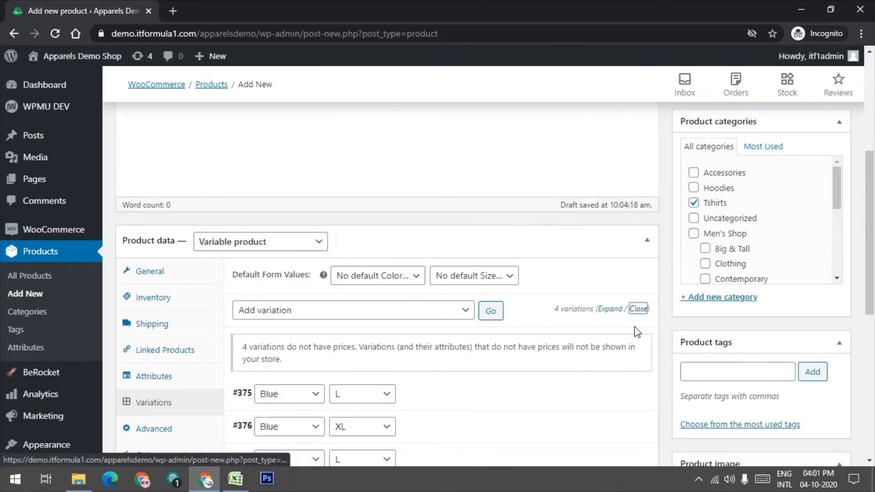
# - Expand the Green L variation and set its image by uploading green.jpg from the apparels folder in File Explorer
pyautogui.scroll(-3, 634, 327)
pyautogui.click(457, 342)
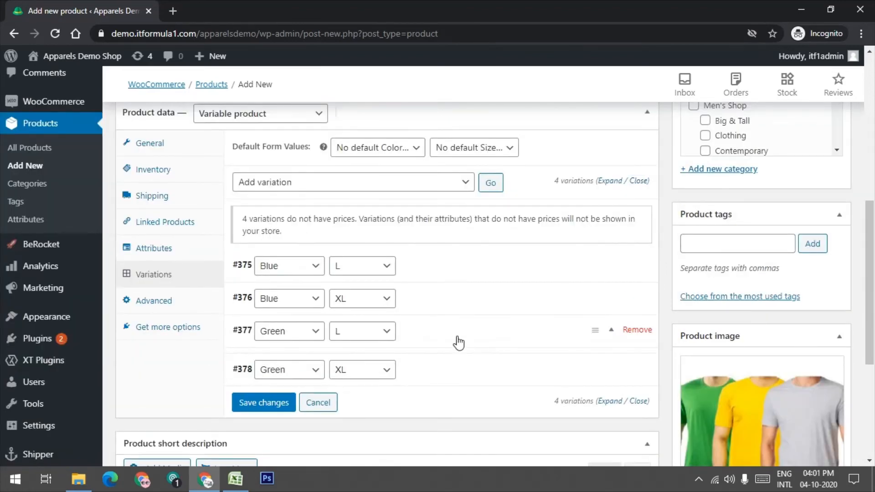
pyautogui.scroll(-3, 402, 335)
pyautogui.click(261, 256)
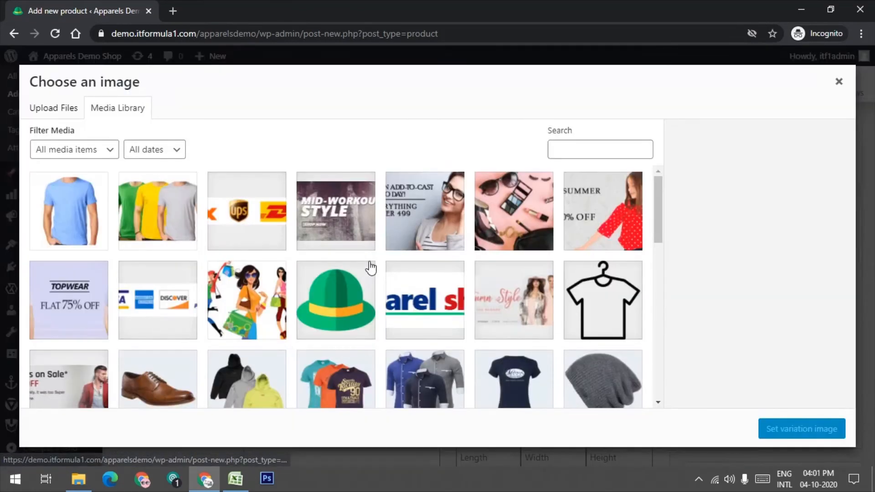
pyautogui.click(67, 112)
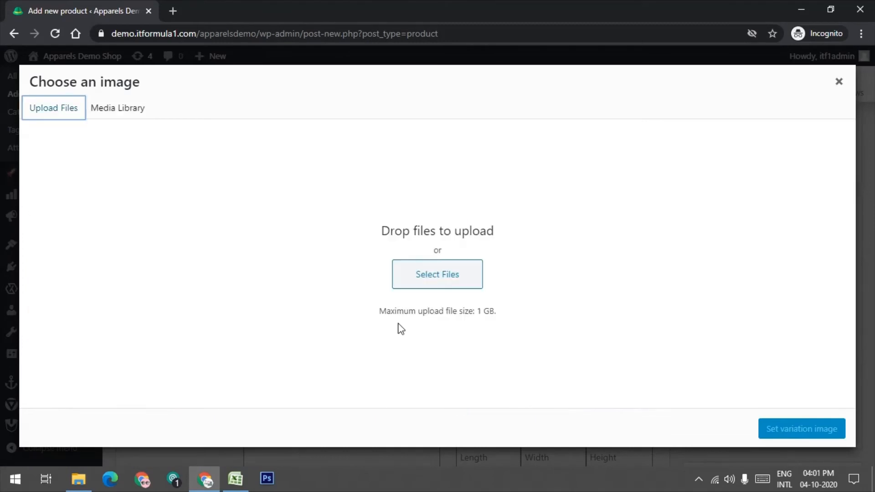
pyautogui.click(78, 478)
pyautogui.click(294, 328)
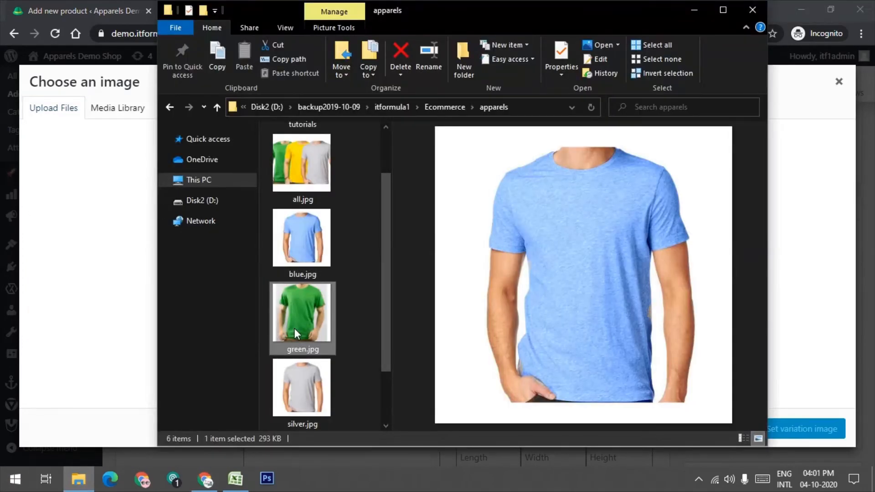
pyautogui.moveTo(294, 328); pyautogui.dragTo(122, 304)
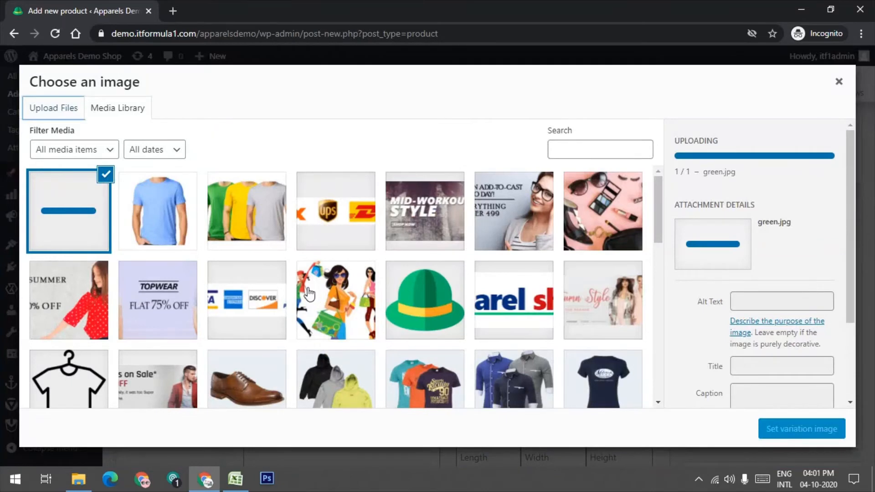
pyautogui.click(792, 432)
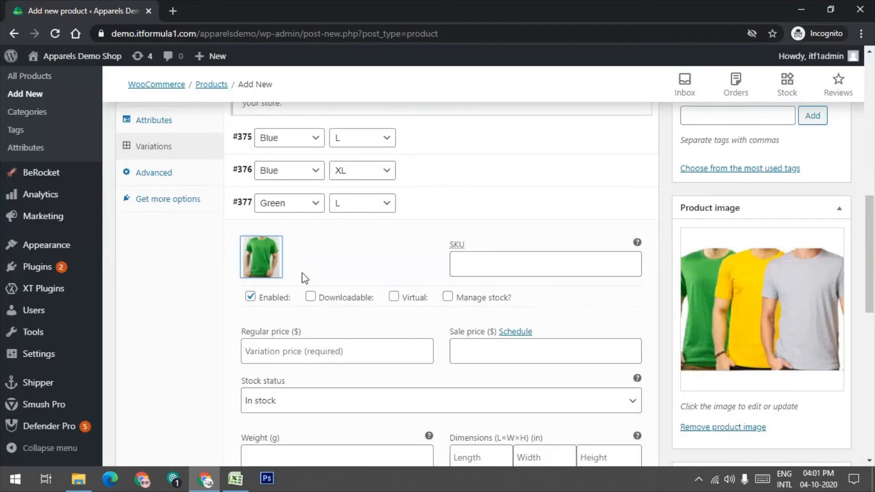
pyautogui.click(447, 301)
pyautogui.click(448, 300)
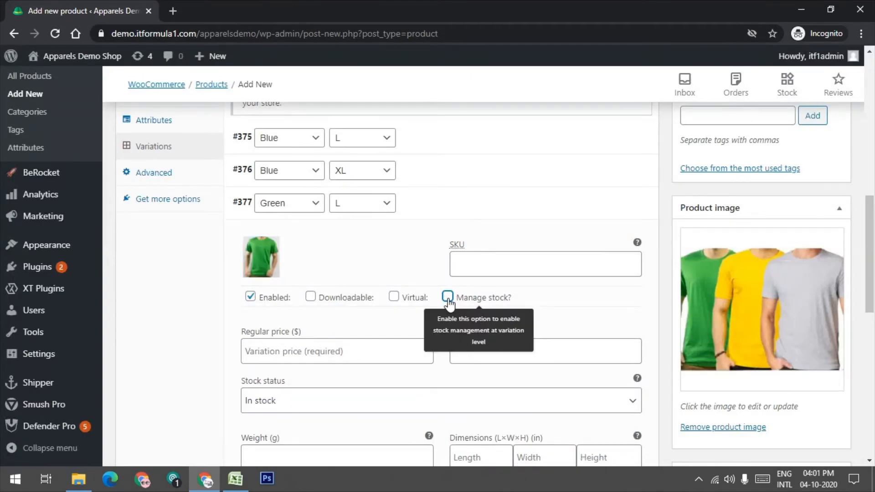
pyautogui.click(449, 300)
pyautogui.click(448, 300)
pyautogui.scroll(-4, 425, 322)
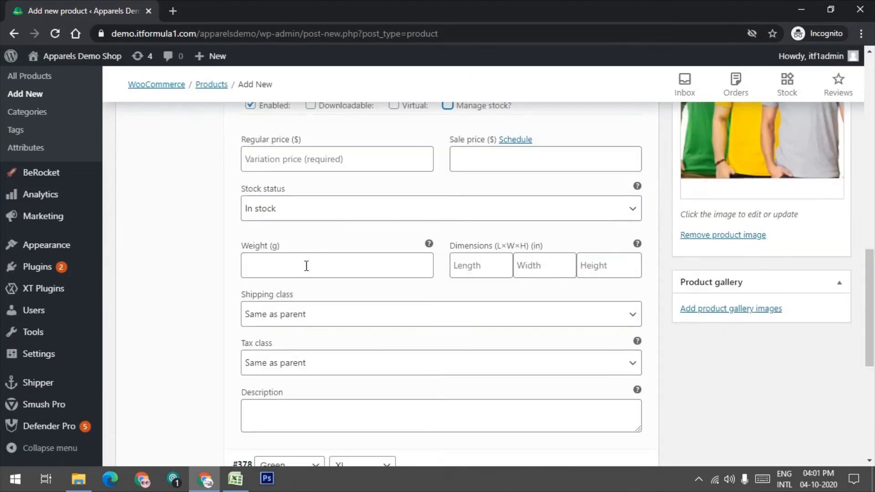
pyautogui.click(377, 160)
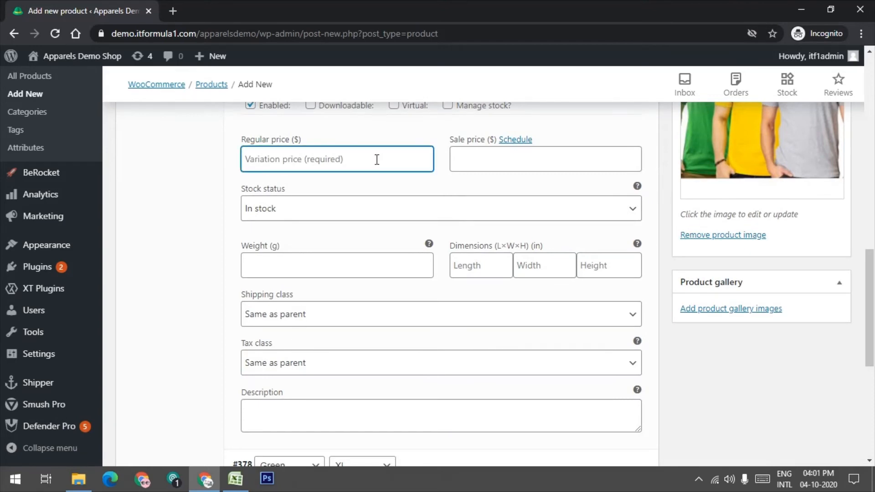
pyautogui.scroll(3, 366, 186)
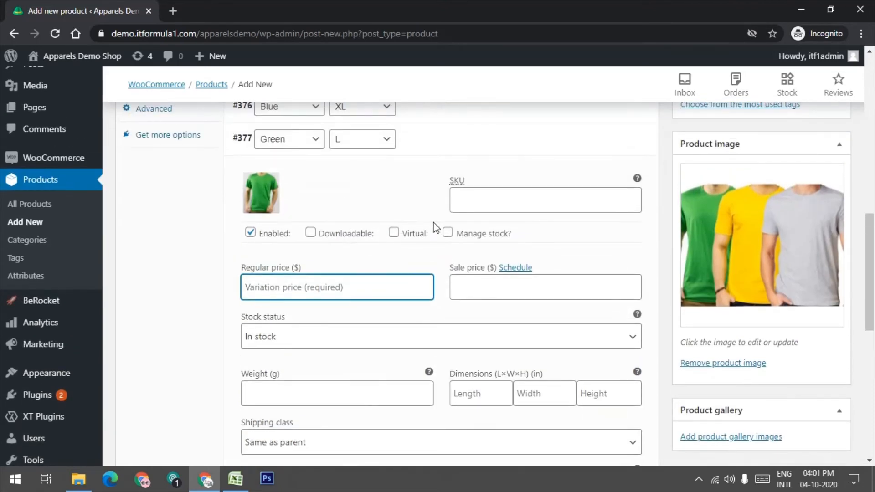
# - Enable stock management for the Green L variation with a stock quantity of 20 and set its regular price to $150
pyautogui.click(448, 233)
pyautogui.click(260, 345)
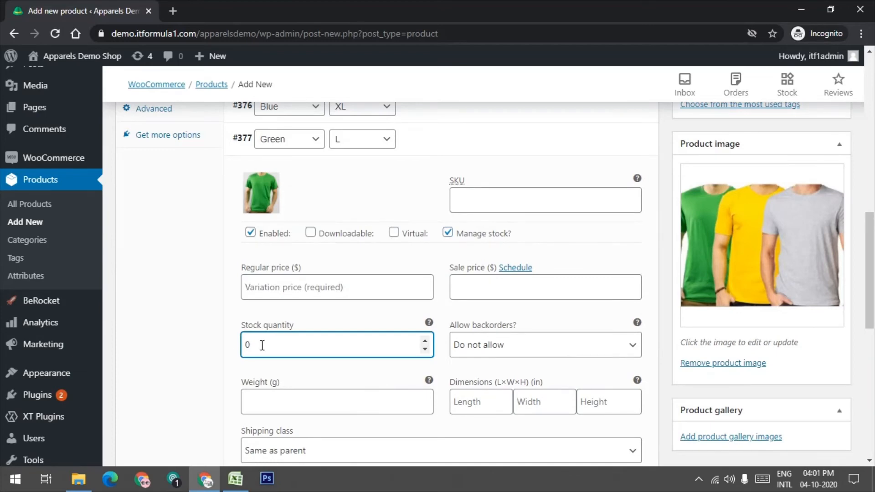
pyautogui.moveTo(262, 346); pyautogui.dragTo(231, 346)
pyautogui.write('20')
pyautogui.scroll(-3, 474, 378)
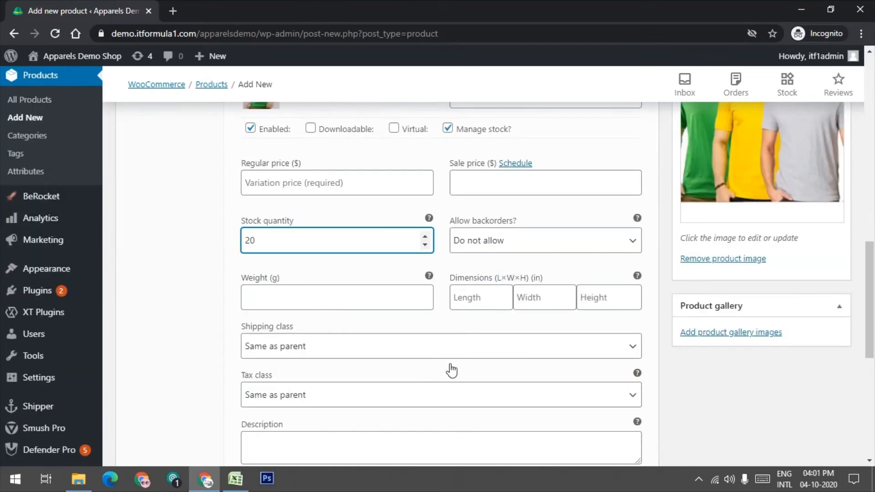
pyautogui.click(335, 160)
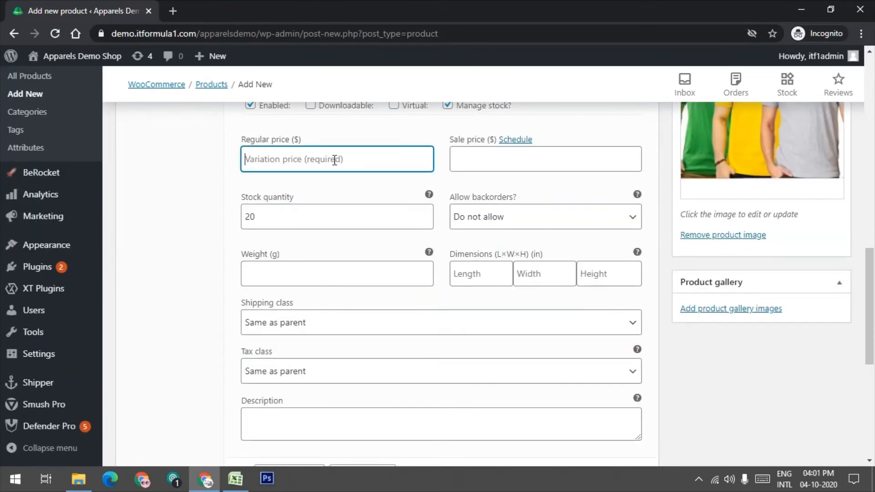
pyautogui.write('150')
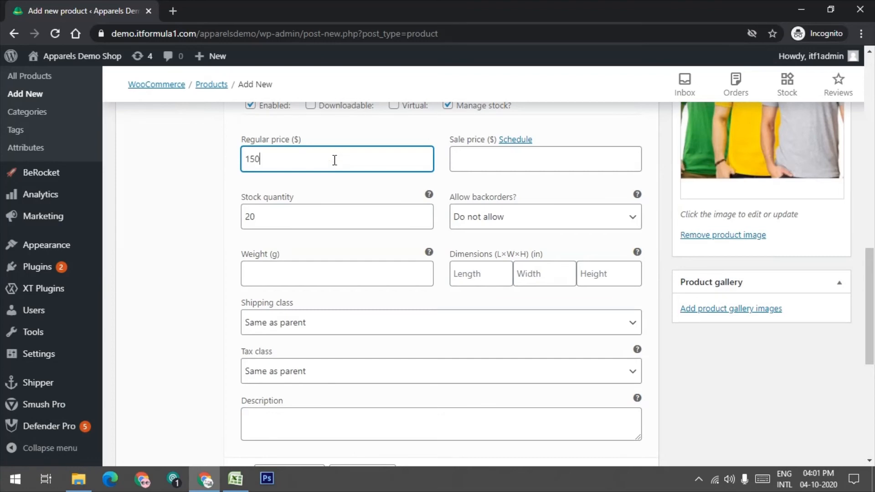
# - Expand the Green XL variation, enable its stock management with a quantity of 20, and set its regular price to $180
pyautogui.scroll(-3, 342, 254)
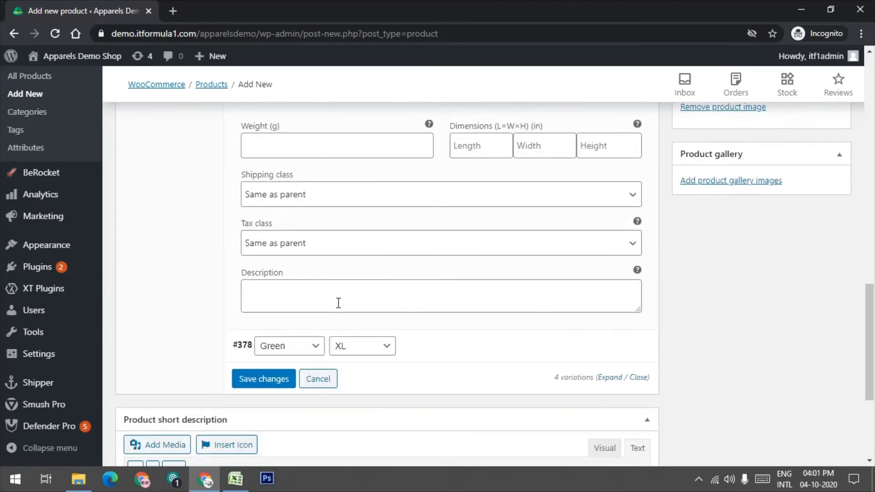
pyautogui.scroll(5, 325, 308)
pyautogui.scroll(-1, 323, 323)
pyautogui.scroll(-4, 337, 356)
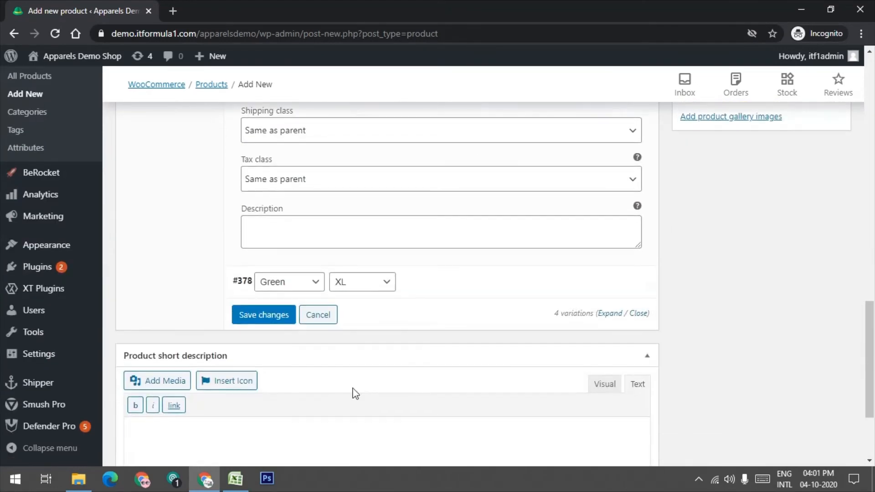
pyautogui.click(453, 285)
pyautogui.scroll(-3, 319, 348)
pyautogui.scroll(-1, 309, 354)
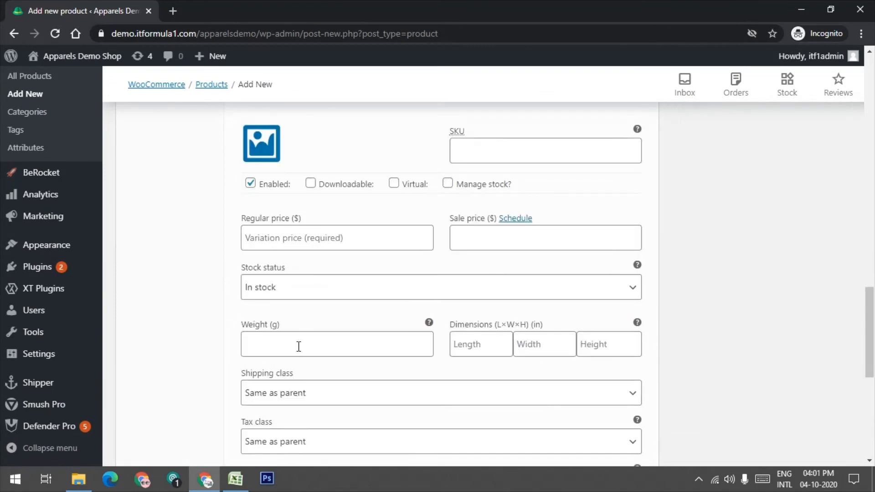
pyautogui.click(470, 185)
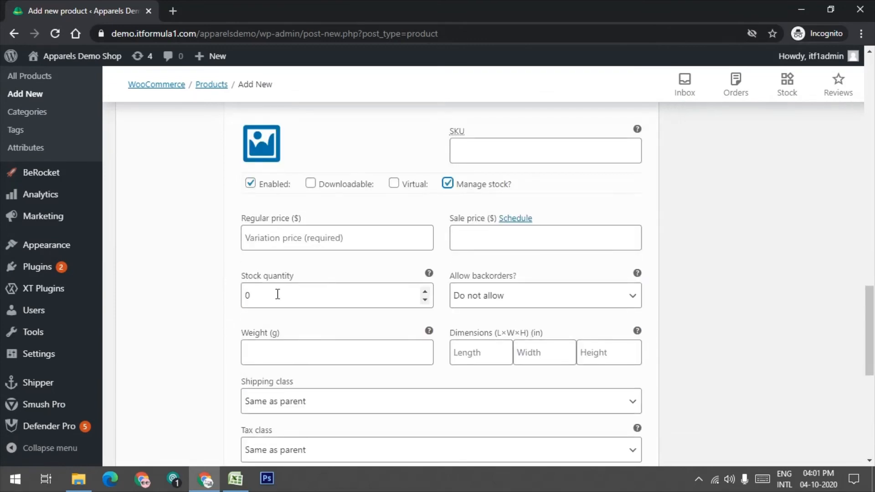
pyautogui.click(284, 236)
pyautogui.write('180')
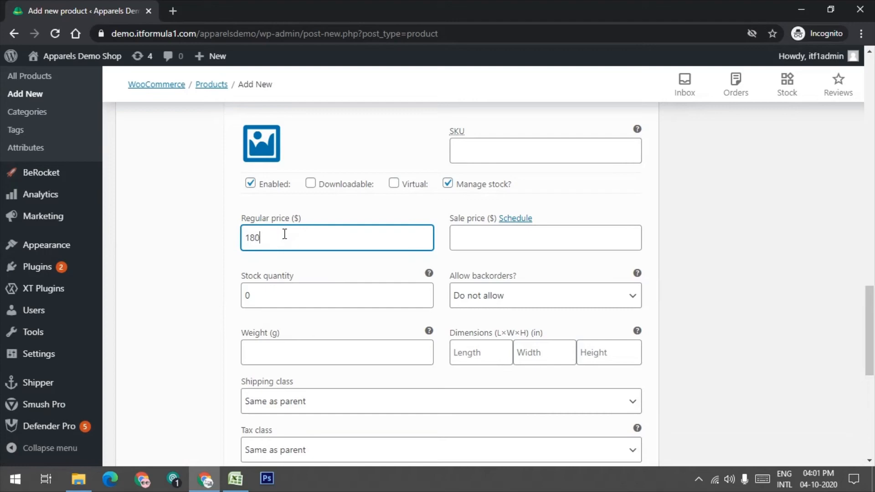
pyautogui.click(272, 291)
pyautogui.hotkey('ctrl', 'a')
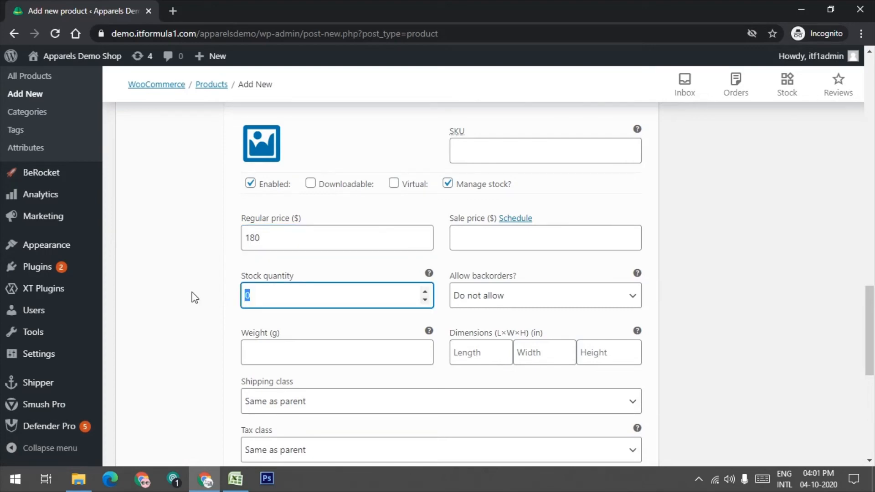
pyautogui.write('20')
# - Look over the Green XL variation's remaining fields and collapse that variation
pyautogui.scroll(-3, 319, 360)
pyautogui.scroll(5, 365, 342)
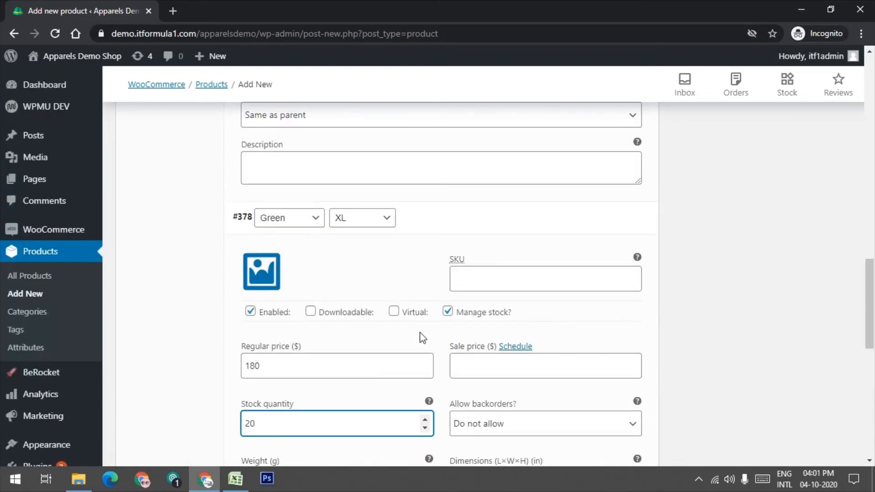
pyautogui.scroll(2, 420, 332)
pyautogui.scroll(-7, 498, 354)
pyautogui.click(295, 295)
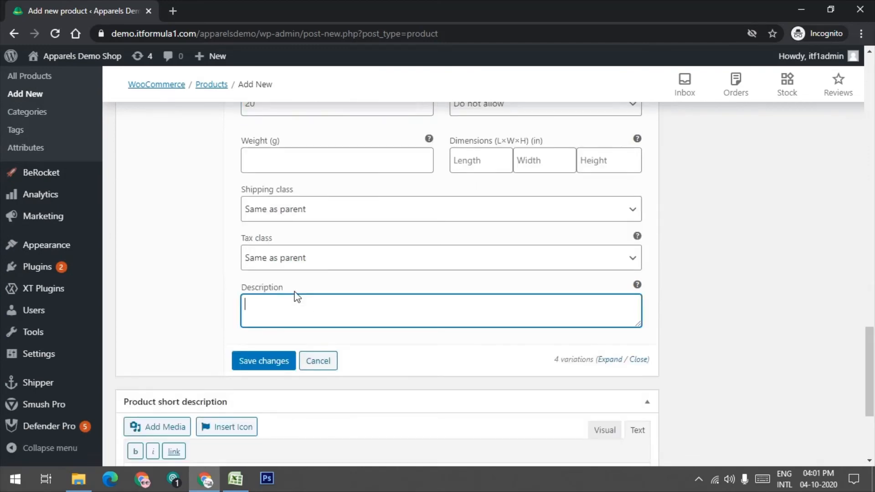
pyautogui.scroll(10, 463, 314)
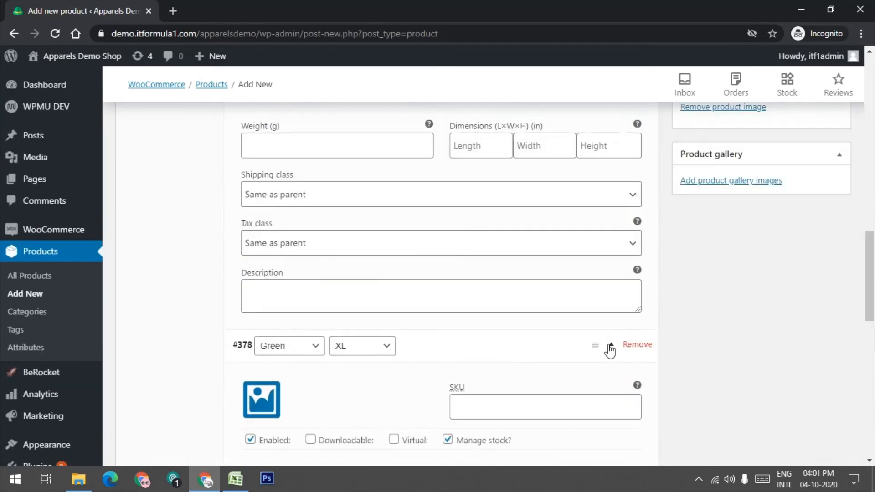
pyautogui.click(610, 351)
pyautogui.scroll(6, 615, 249)
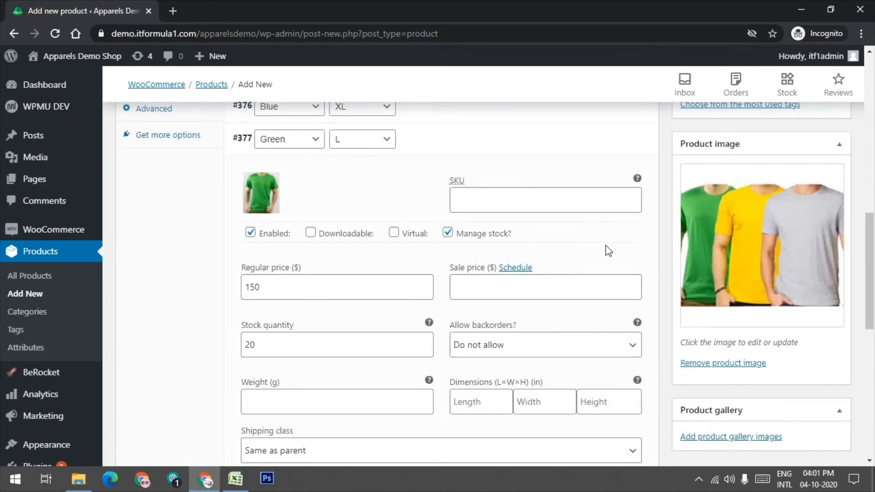
pyautogui.scroll(2, 608, 241)
pyautogui.scroll(2, 629, 275)
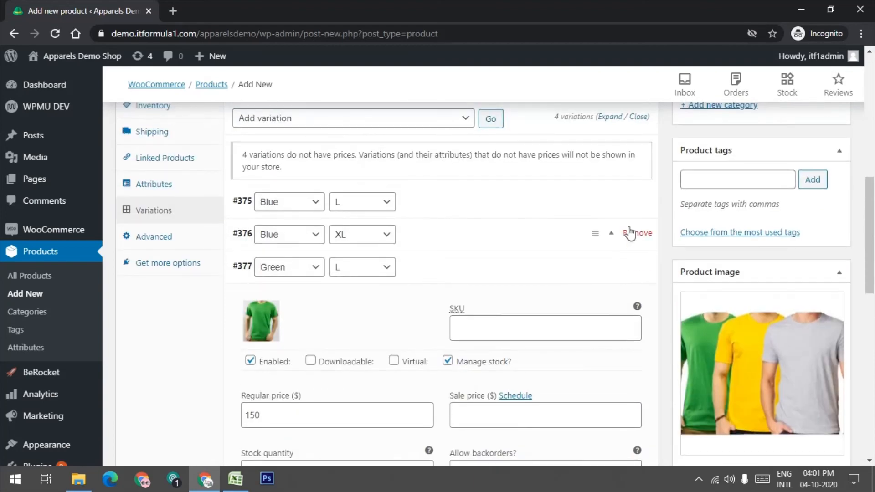
# - Collapse the Green L variation, expand the Blue XL variation, and set its regular price to $120
pyautogui.click(610, 269)
pyautogui.click(412, 242)
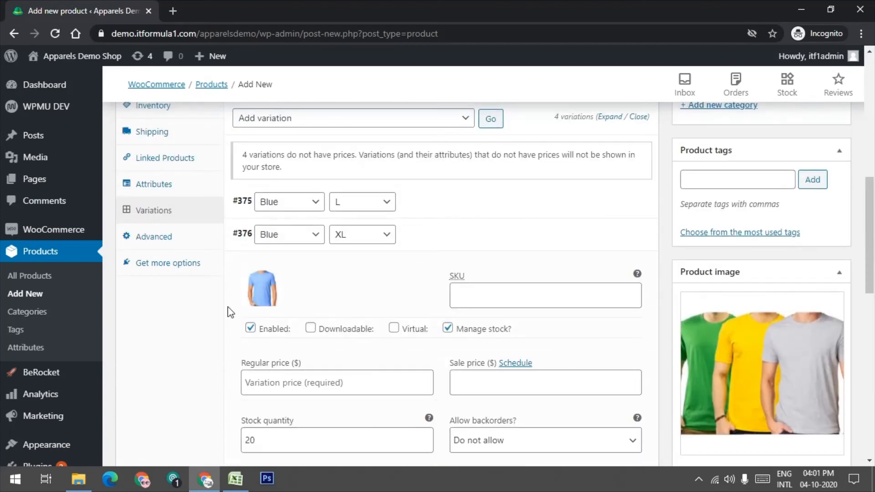
pyautogui.click(287, 383)
pyautogui.scroll(-1, 288, 381)
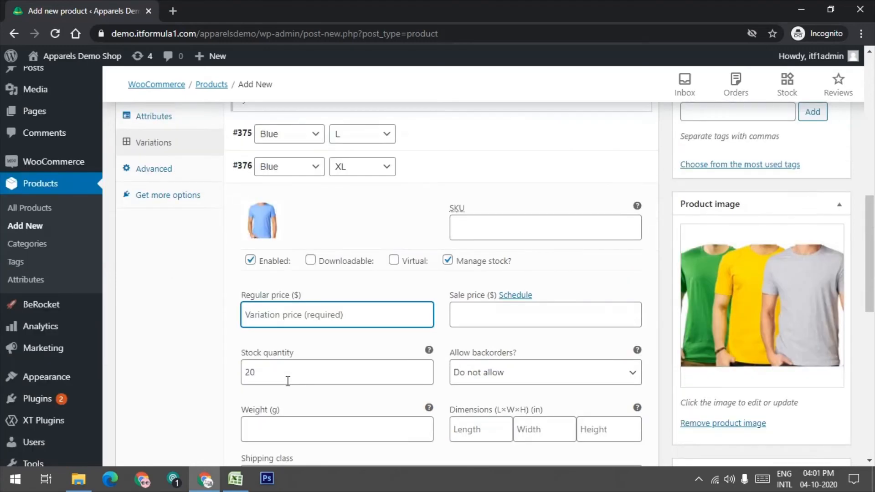
pyautogui.scroll(-2, 288, 381)
pyautogui.write('120')
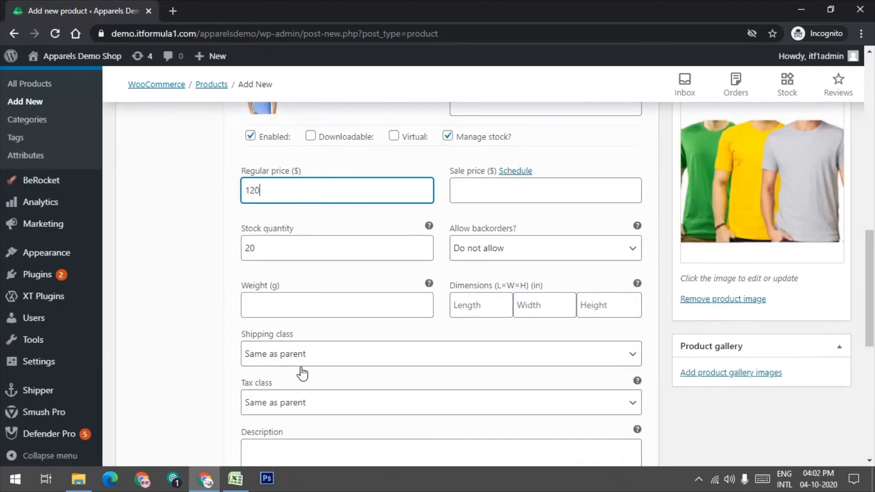
pyautogui.scroll(4, 302, 373)
# - Expand the Blue L variation, set its regular price to $100, and collapse it again
pyautogui.click(590, 273)
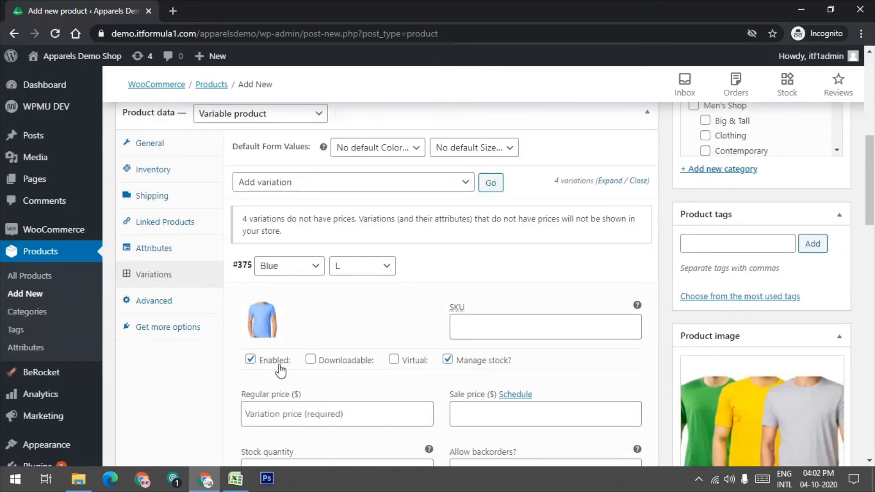
pyautogui.click(299, 414)
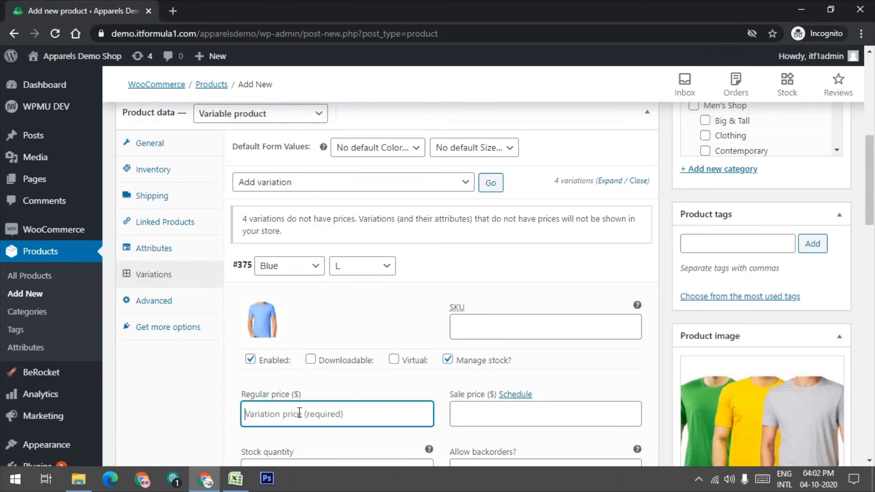
pyautogui.write('100')
pyautogui.moveTo(572, 264)
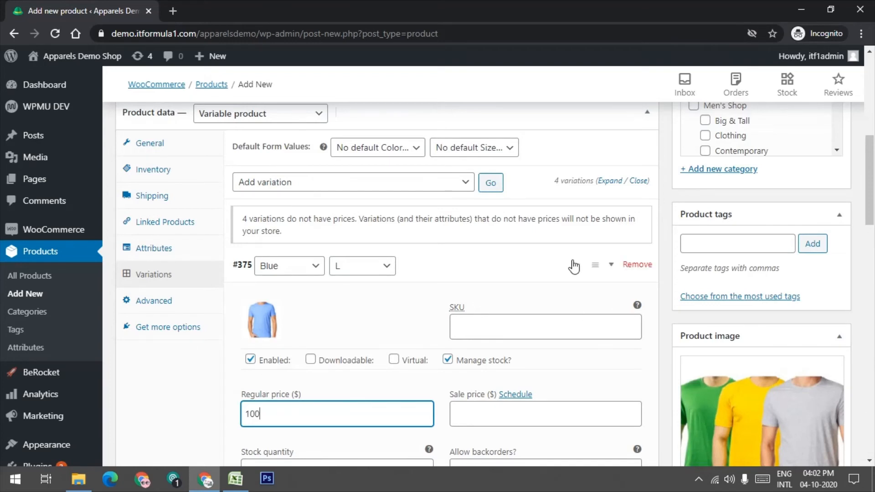
pyautogui.click(610, 268)
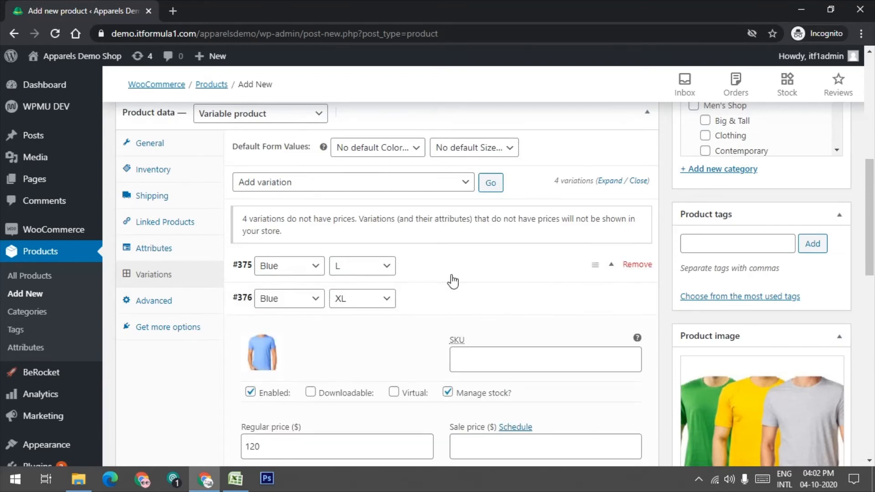
# - Check the product's General, Inventory and Shipping settings, and return to its variations
pyautogui.scroll(3, 452, 279)
pyautogui.scroll(-3, 486, 318)
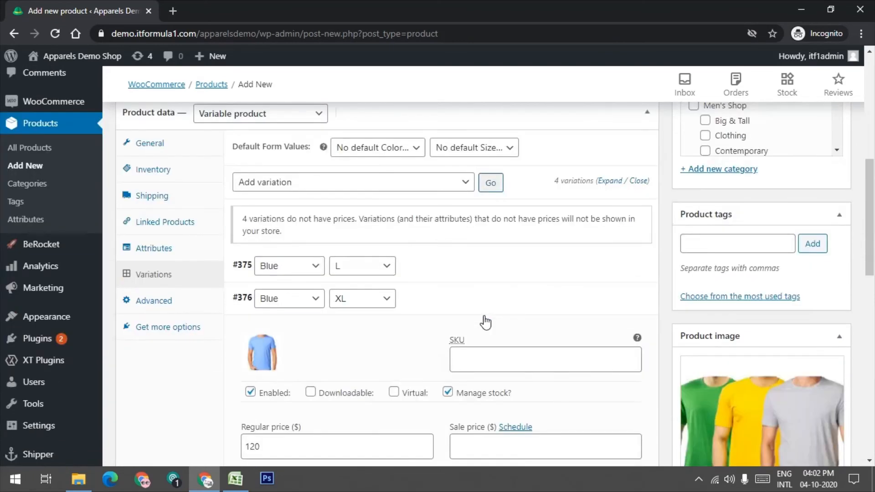
pyautogui.click(152, 146)
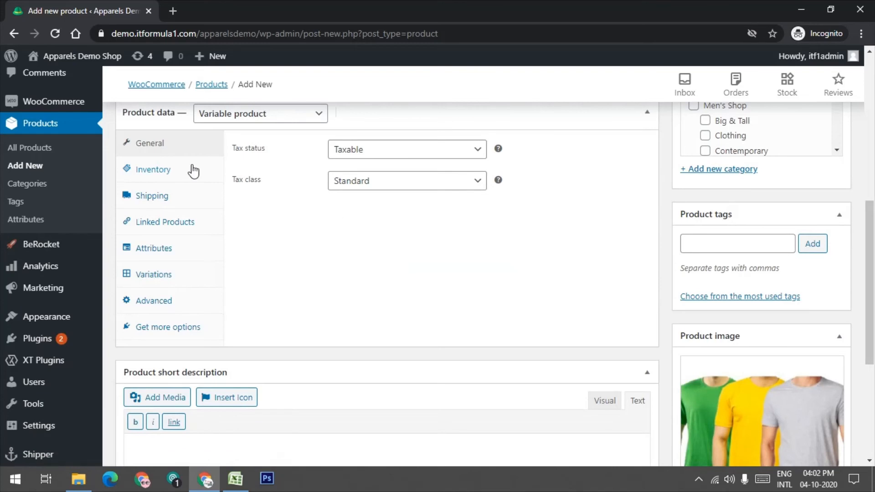
pyautogui.click(181, 176)
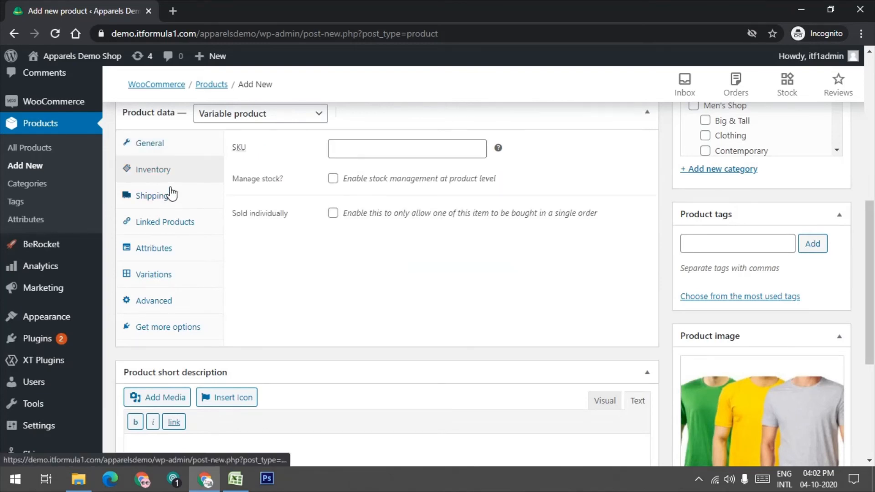
pyautogui.click(171, 194)
pyautogui.click(166, 274)
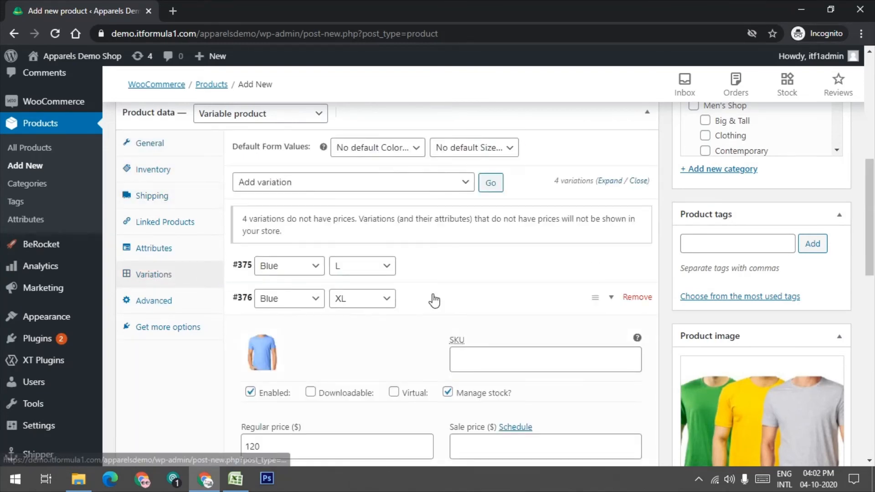
# - Set the default form values of the variations to color Blue and size L
pyautogui.click(404, 146)
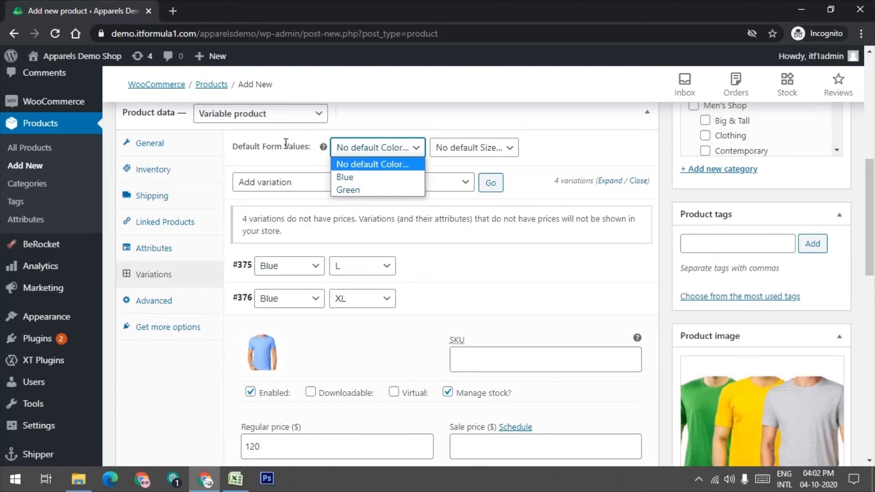
pyautogui.click(378, 176)
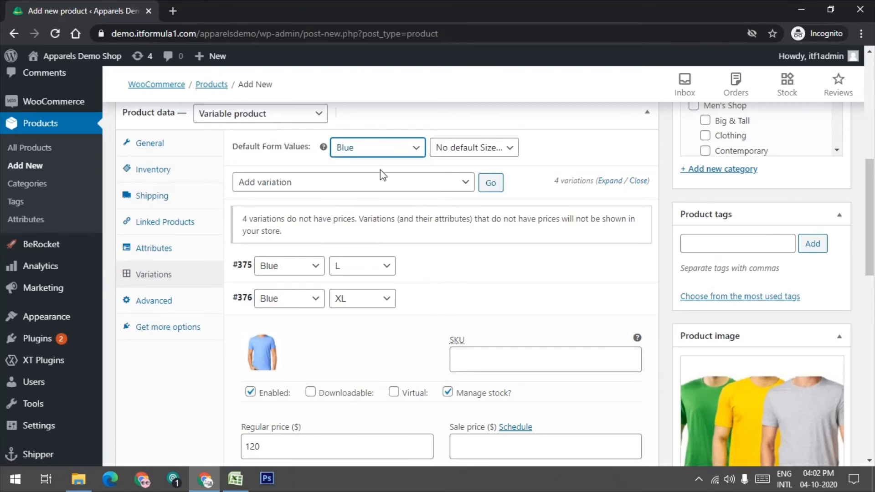
pyautogui.click(465, 150)
pyautogui.click(457, 178)
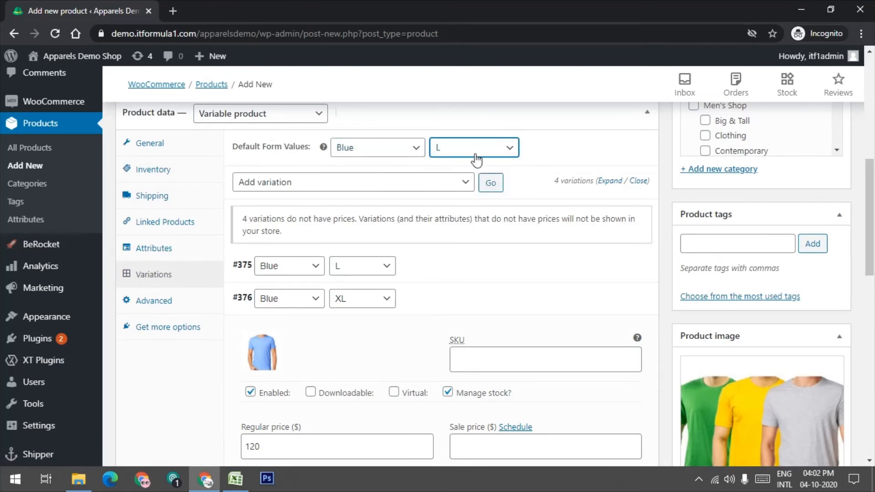
pyautogui.click(372, 151)
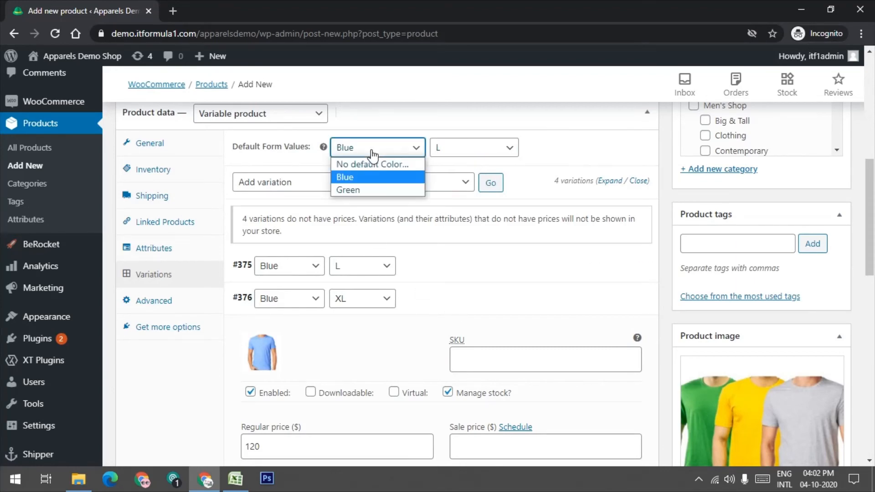
pyautogui.click(377, 177)
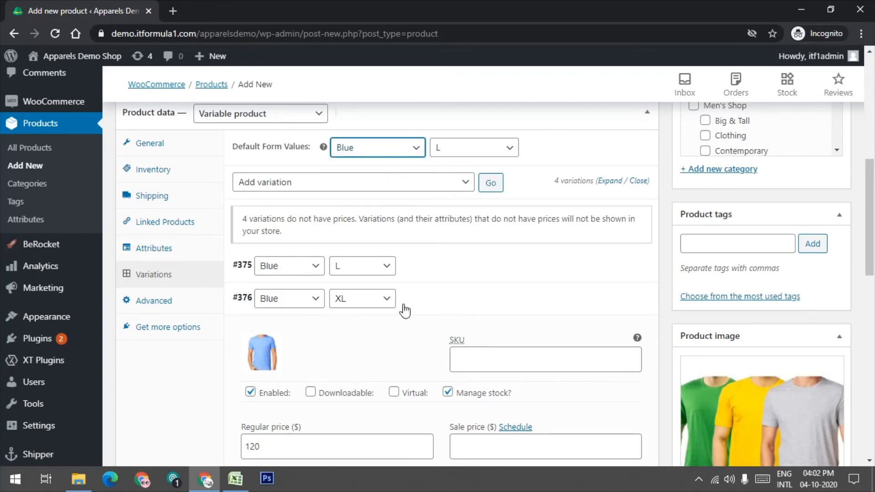
pyautogui.scroll(4, 401, 314)
pyautogui.scroll(-3, 348, 353)
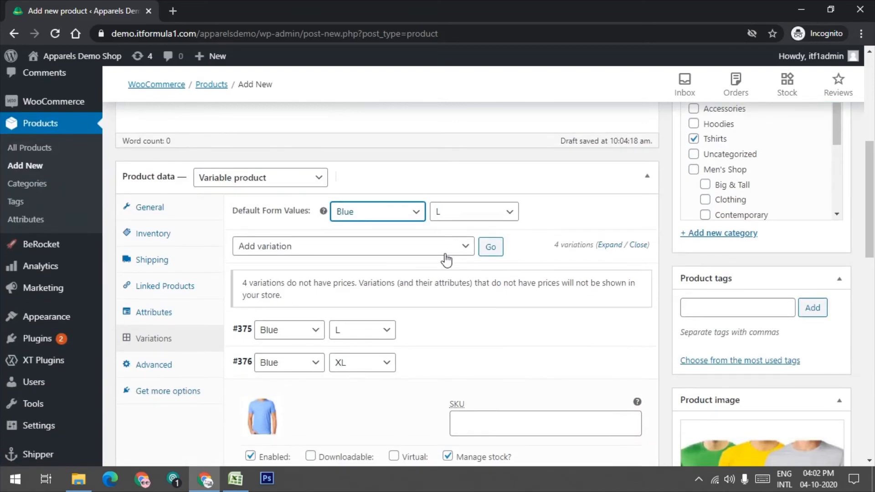
pyautogui.click(372, 213)
pyautogui.click(371, 217)
# - Expand the Blue L and Green XL variations and review the prices, stock quantities and default values
pyautogui.click(476, 338)
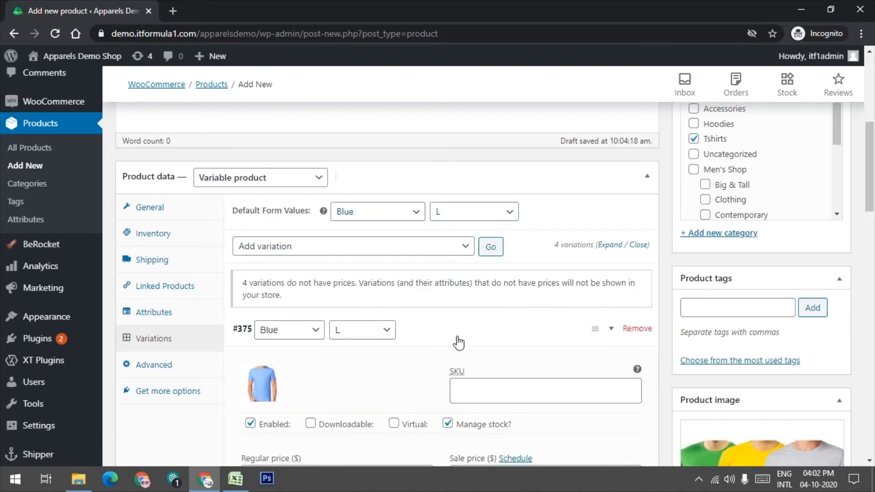
pyautogui.scroll(-4, 459, 342)
pyautogui.scroll(-11, 404, 342)
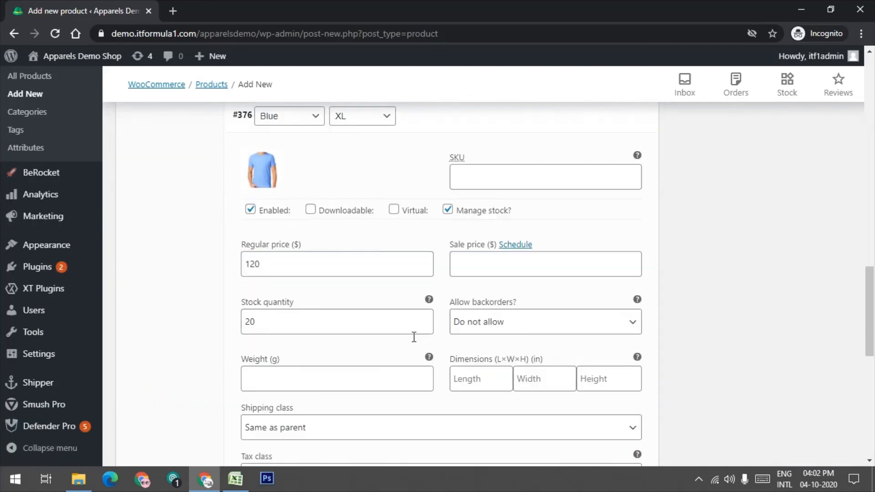
pyautogui.scroll(-10, 414, 337)
pyautogui.click(482, 143)
pyautogui.scroll(-3, 365, 277)
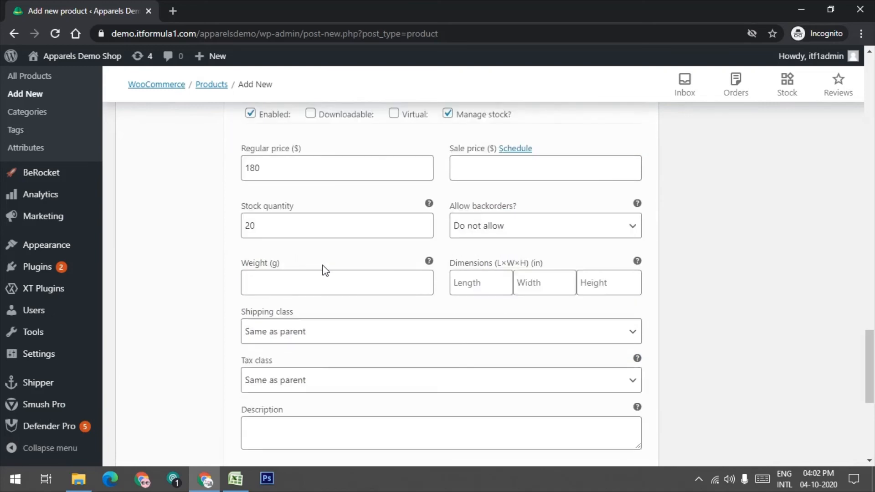
pyautogui.scroll(20, 380, 267)
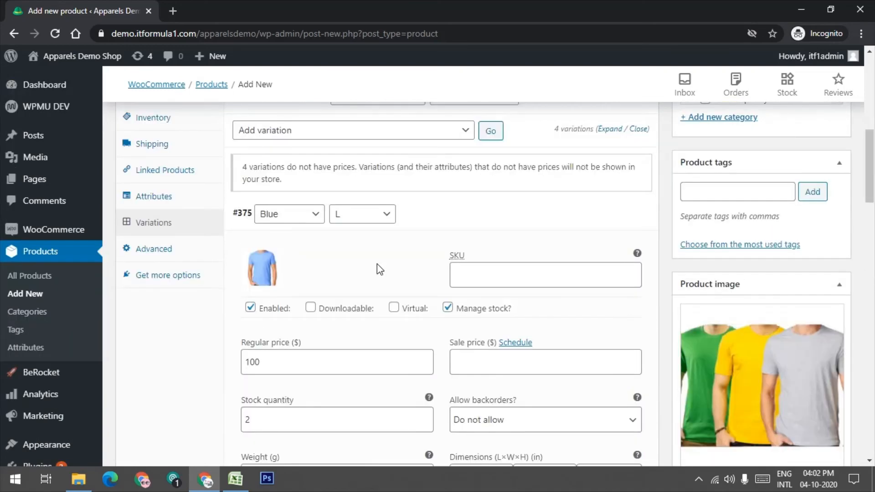
pyautogui.scroll(6, 501, 238)
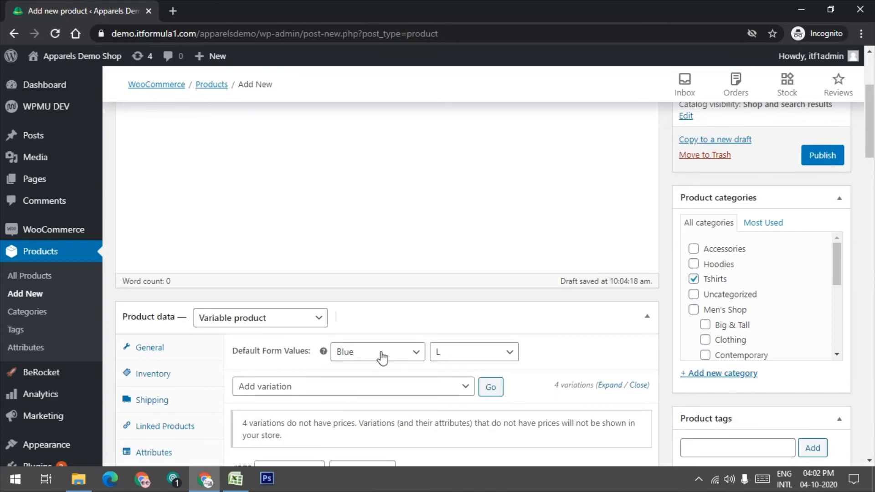
pyautogui.scroll(-3, 438, 357)
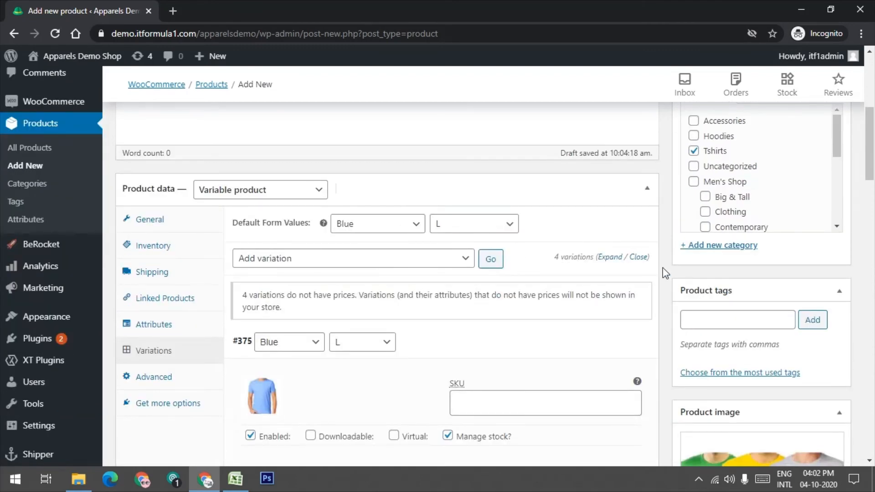
# - Publish the T-Shirt product and open its storefront page in a new browser tab
pyautogui.scroll(6, 663, 267)
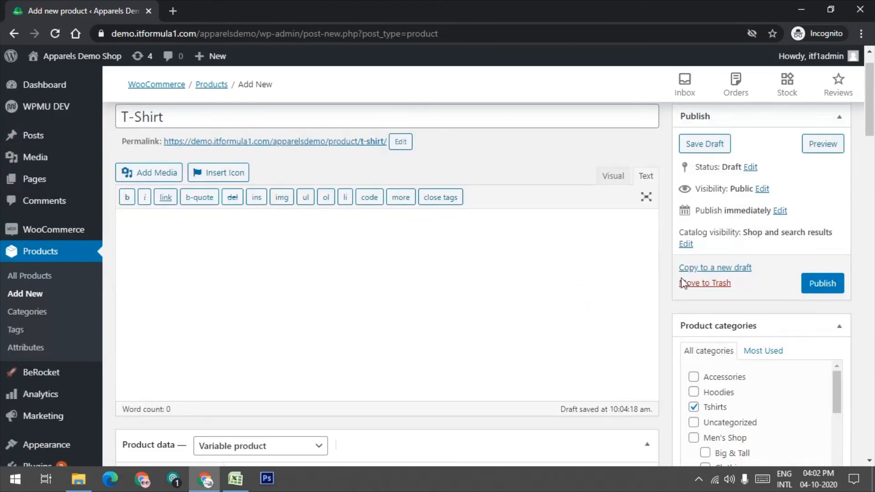
pyautogui.click(816, 291)
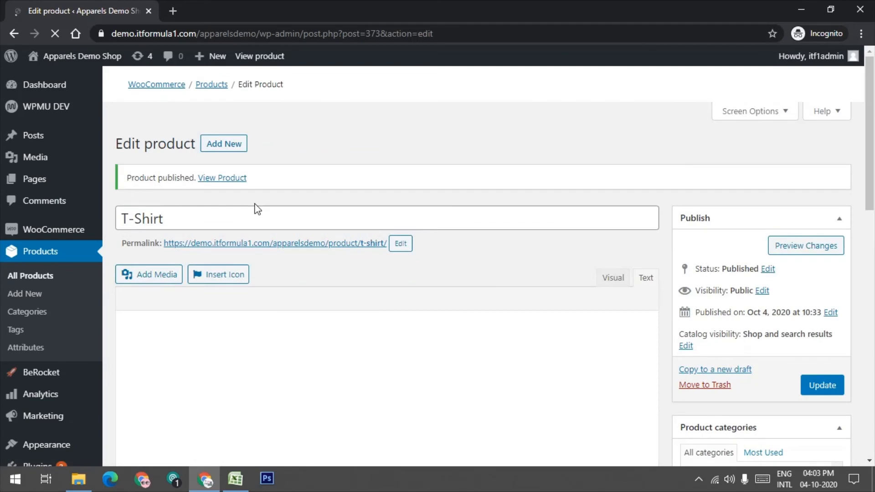
pyautogui.rightClick(217, 176)
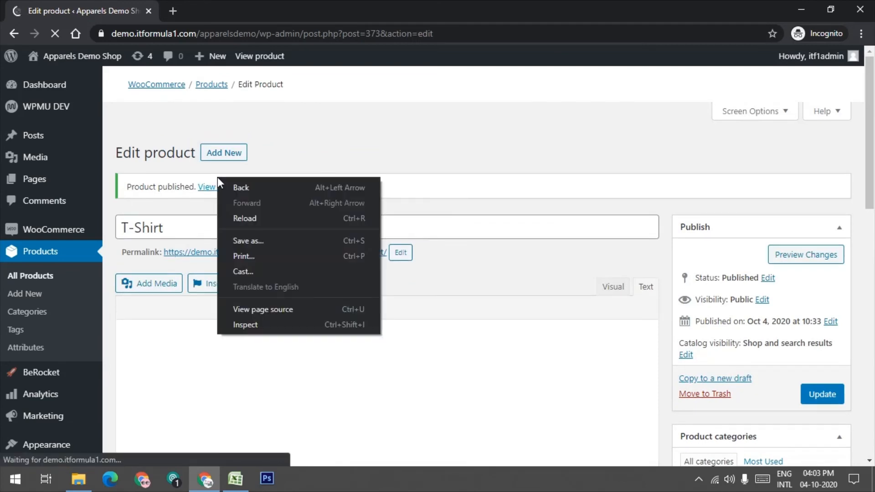
pyautogui.click(402, 148)
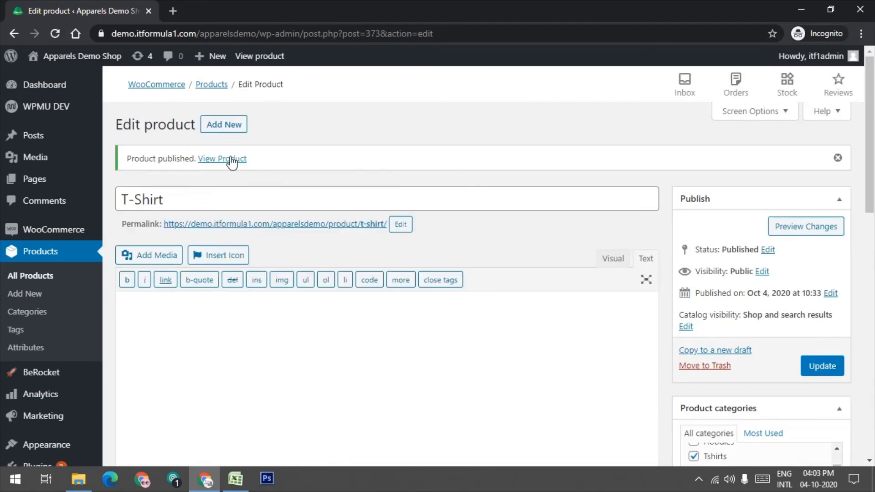
pyautogui.middleClick(234, 160)
pyautogui.click(195, 9)
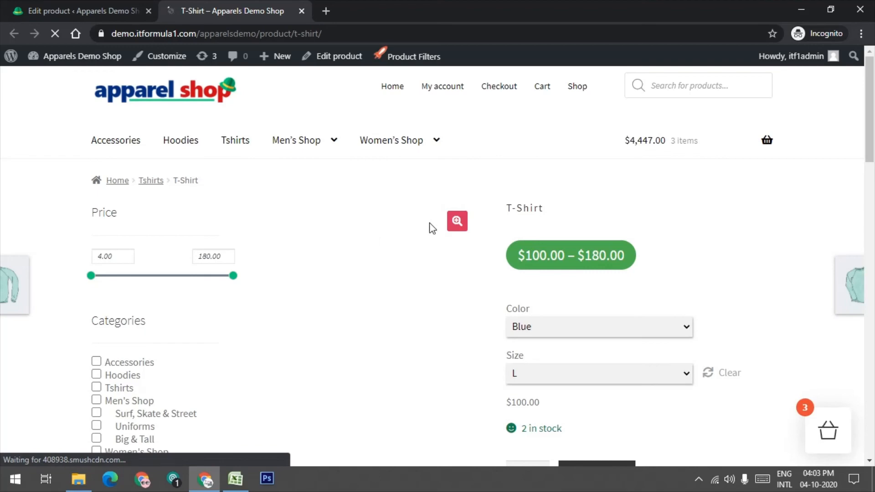
# - Look over the T-Shirt's storefront page and switch the color to Green to check that variation's image and price
pyautogui.scroll(-3, 492, 259)
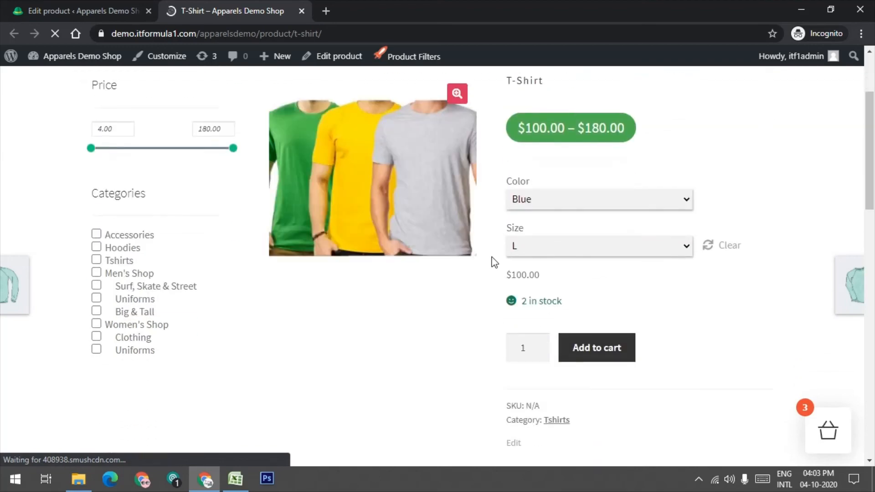
pyautogui.scroll(3, 493, 259)
pyautogui.scroll(-1, 788, 256)
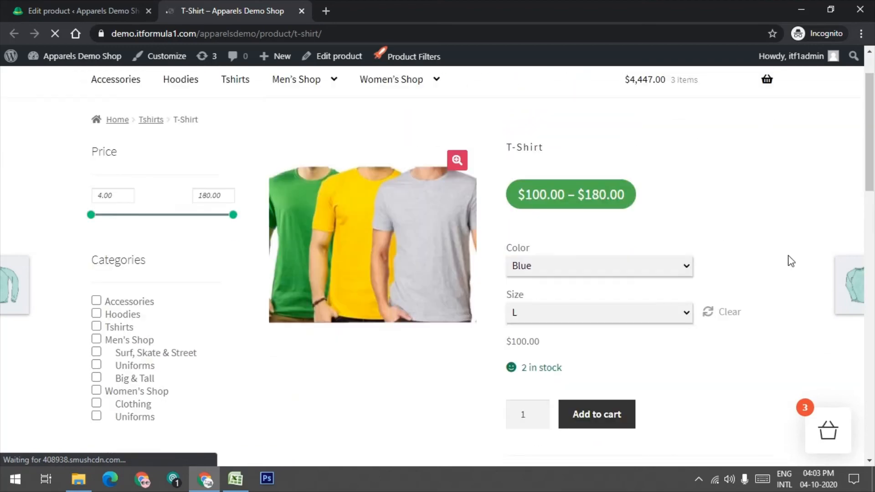
pyautogui.scroll(1, 789, 260)
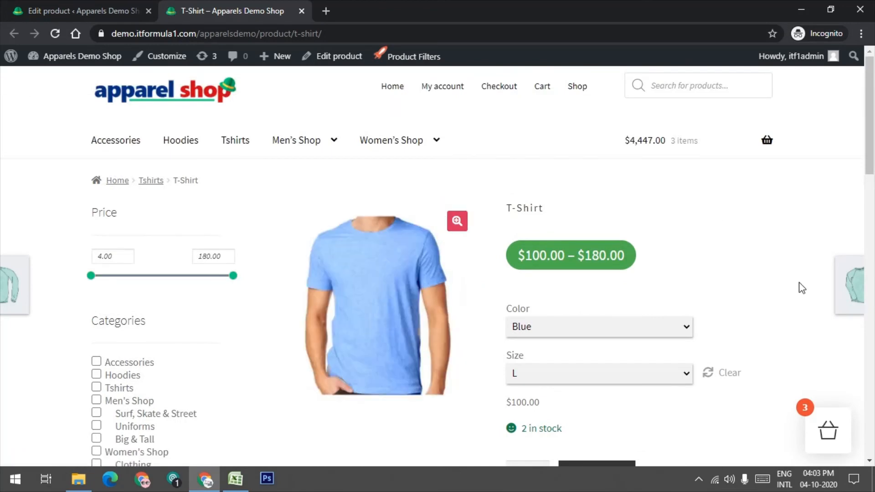
pyautogui.click(593, 333)
pyautogui.click(565, 371)
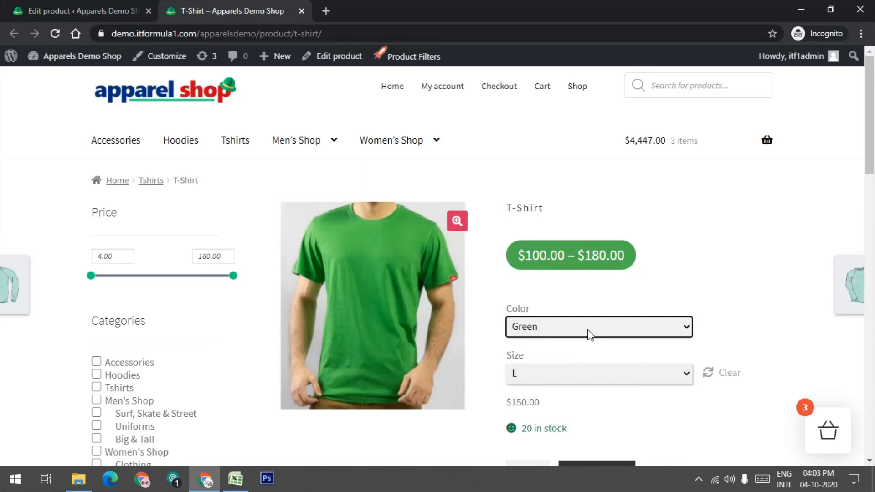
# - Reset the color selection to "Choose an option", and select Blue again to compare the displayed product image
pyautogui.click(590, 329)
pyautogui.click(560, 344)
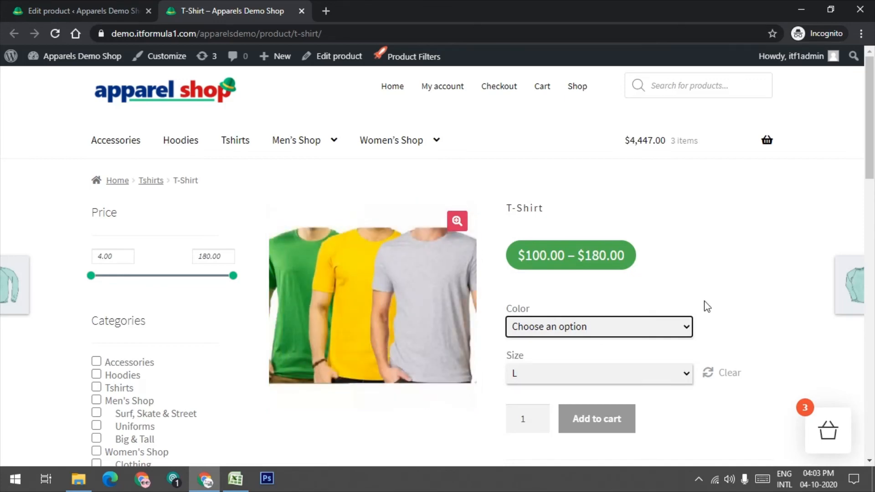
pyautogui.click(574, 331)
pyautogui.click(561, 361)
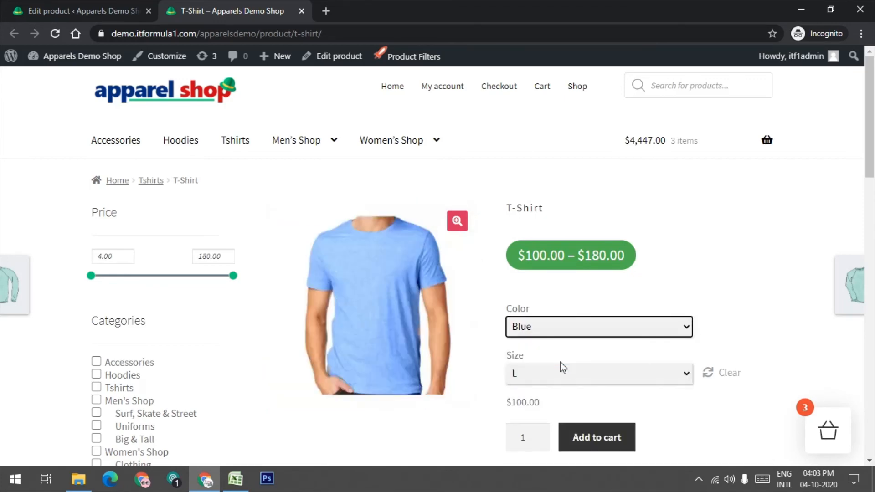
pyautogui.click(590, 333)
pyautogui.click(588, 332)
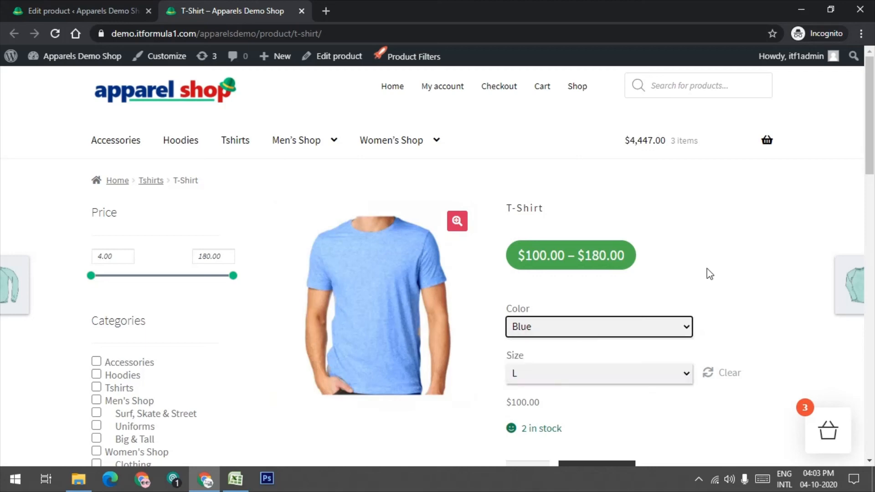
# - Set the size of the Blue T-Shirt to XL and check that variation's price and stock
pyautogui.scroll(-1, 724, 270)
pyautogui.scroll(-1, 725, 270)
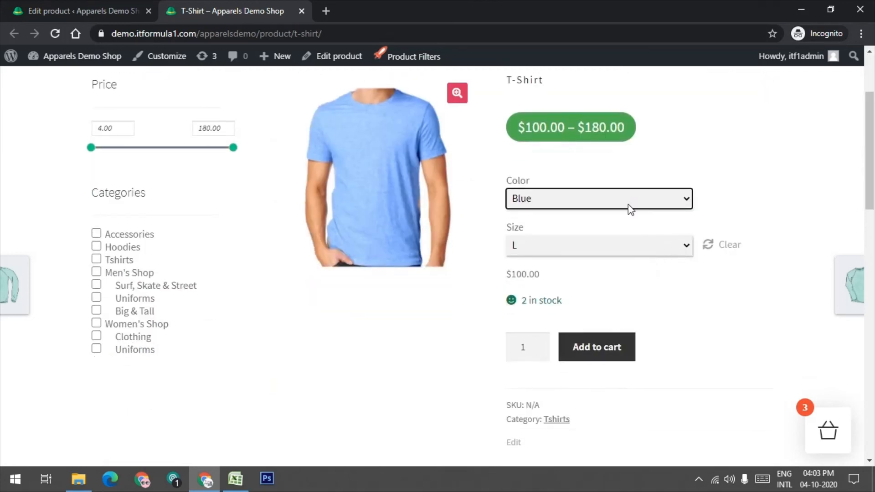
pyautogui.click(572, 247)
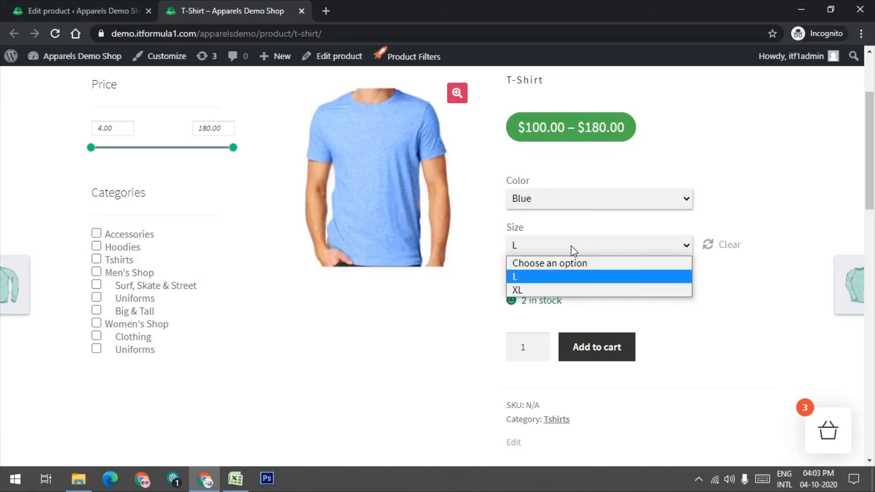
pyautogui.click(581, 196)
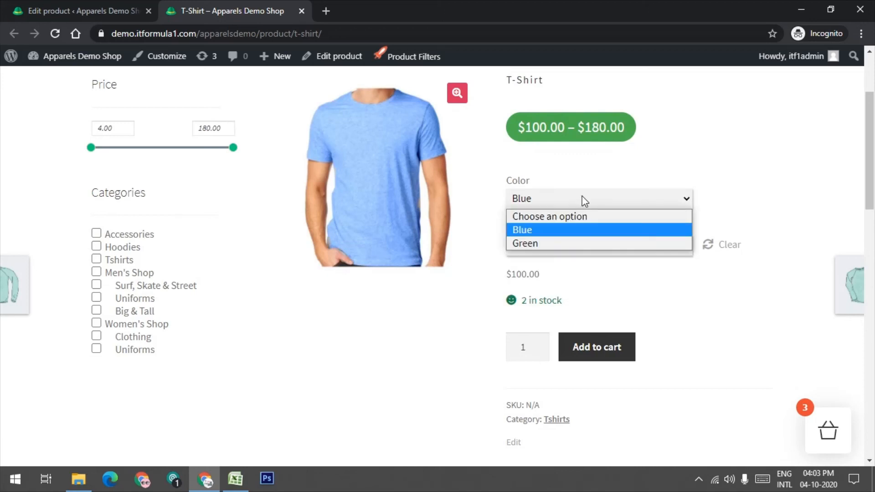
pyautogui.click(582, 196)
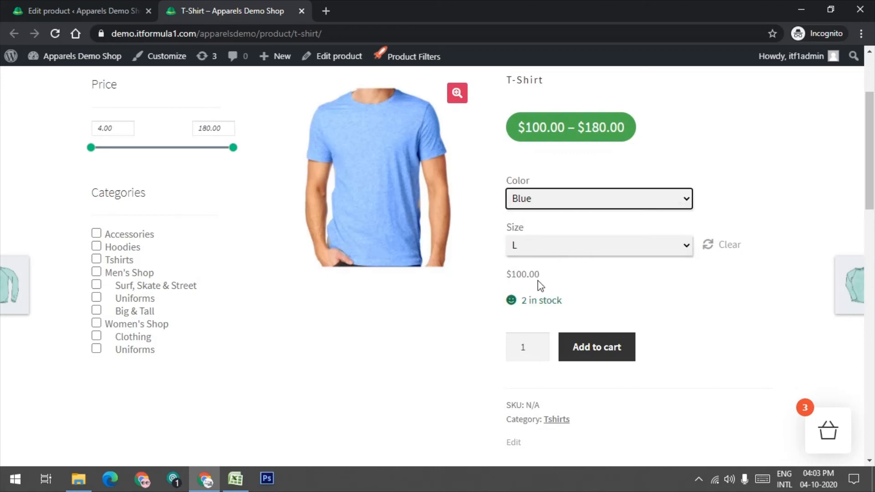
pyautogui.click(577, 252)
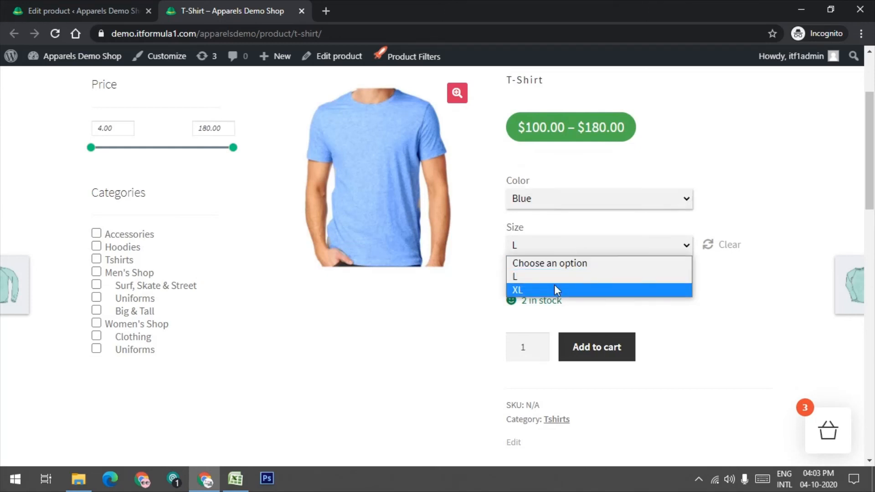
pyautogui.click(555, 287)
pyautogui.moveTo(521, 302); pyautogui.dragTo(568, 299)
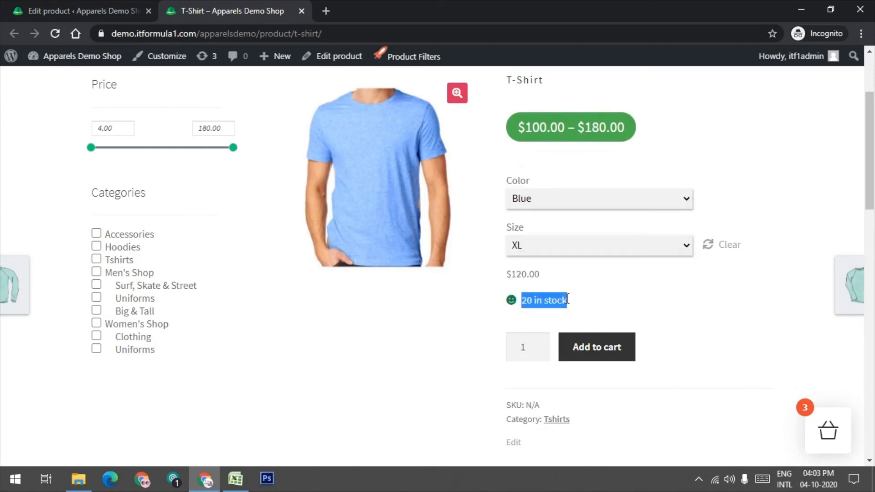
pyautogui.click(578, 299)
# - Switch the color to Green with size XL to check that variation's image and price
pyautogui.click(566, 198)
pyautogui.click(567, 197)
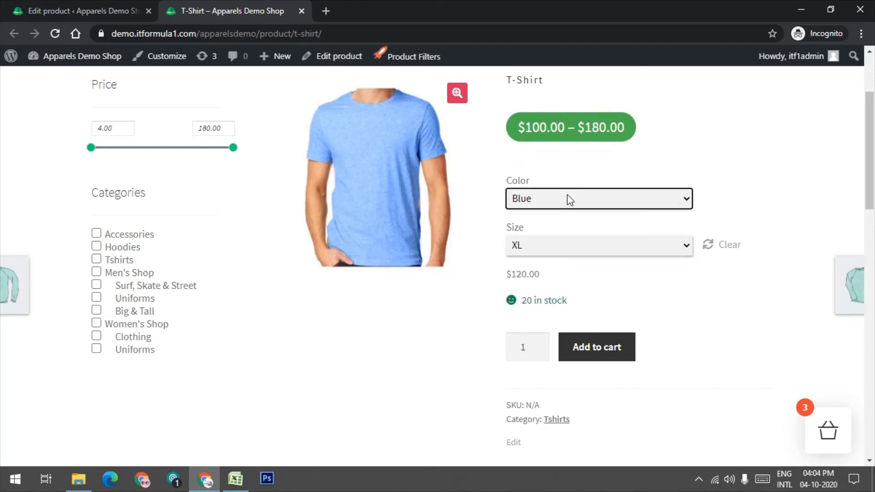
pyautogui.click(562, 244)
pyautogui.click(564, 197)
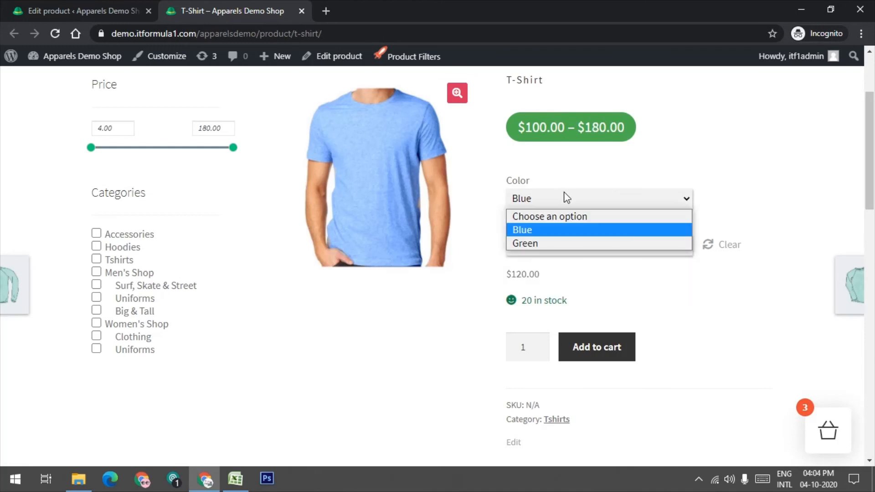
pyautogui.click(540, 245)
pyautogui.click(551, 247)
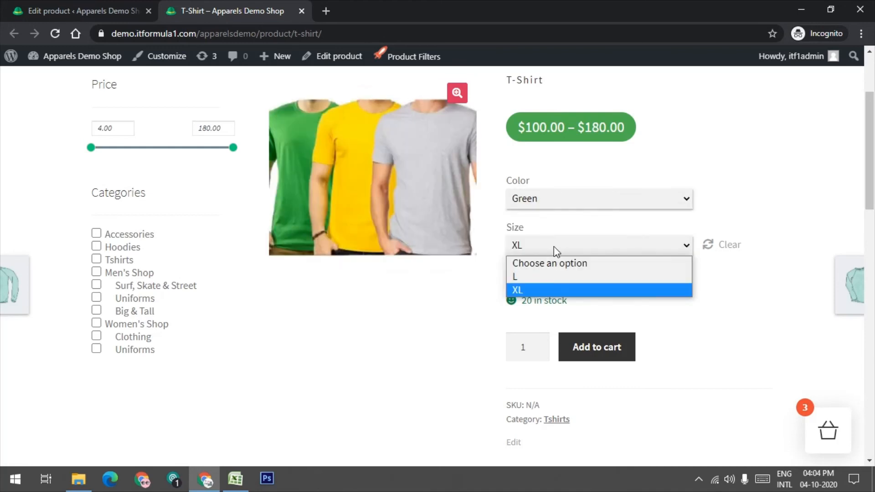
pyautogui.click(550, 290)
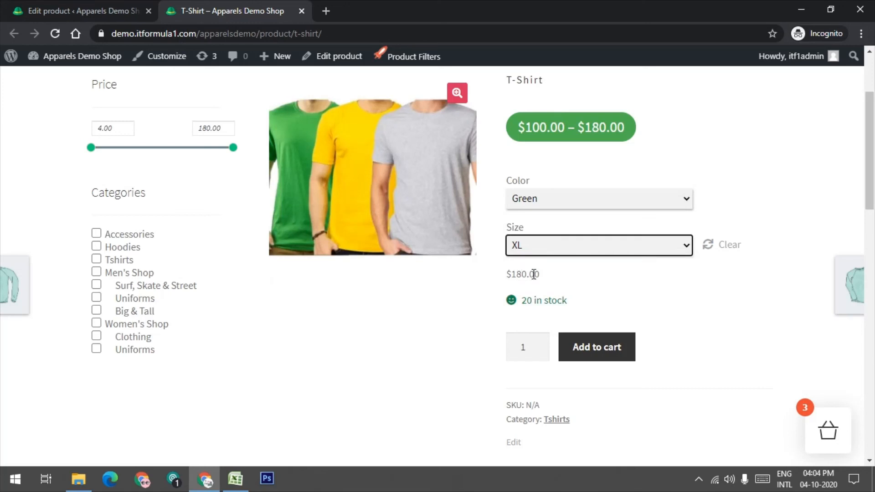
# - Change the Green T-Shirt's size to L and check that variation's image, price and stock
pyautogui.click(533, 246)
pyautogui.click(528, 275)
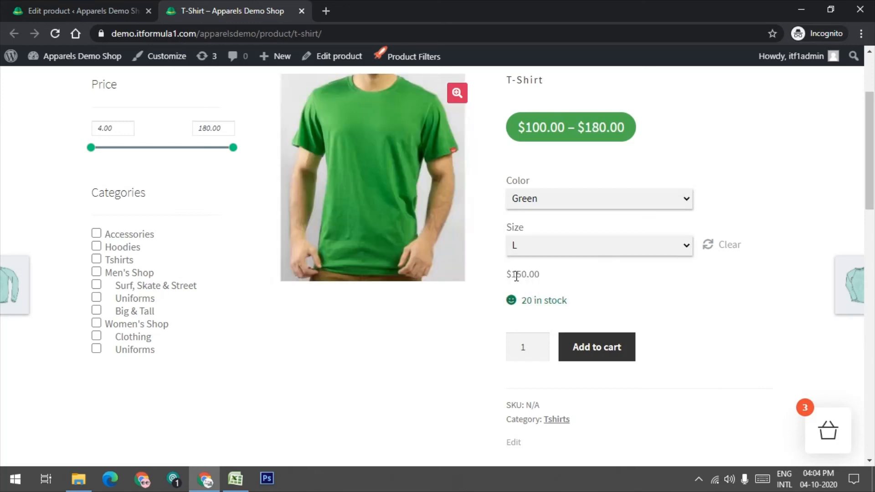
pyautogui.moveTo(516, 275); pyautogui.dragTo(570, 302)
pyautogui.click(580, 297)
# - View the green T-Shirt image enlarged and close it, and select Green again as the color
pyautogui.click(456, 100)
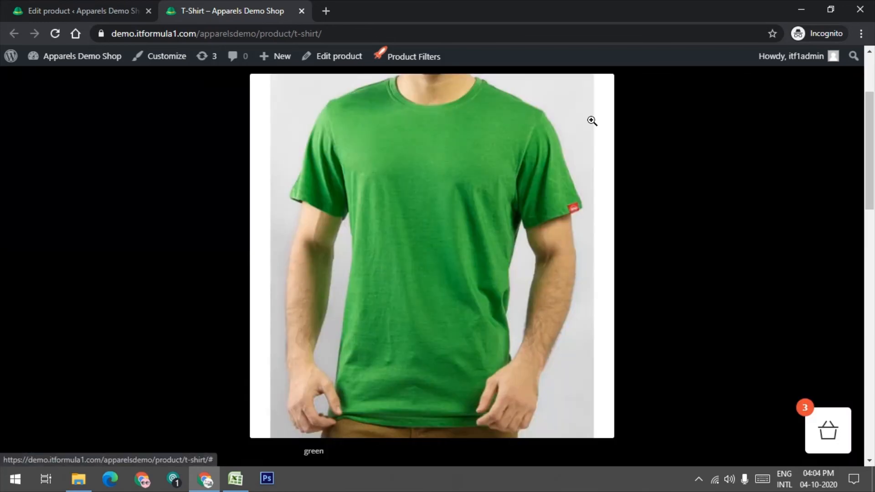
pyautogui.click(592, 122)
pyautogui.scroll(2, 427, 264)
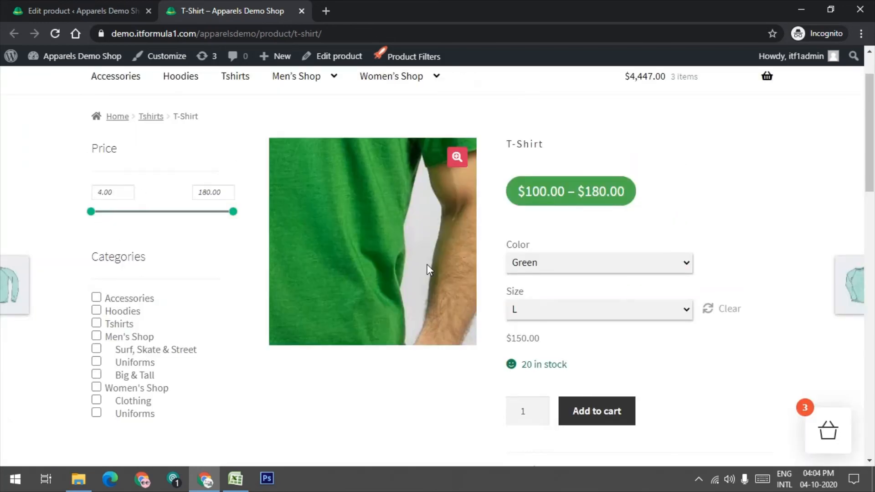
pyautogui.scroll(-1, 543, 274)
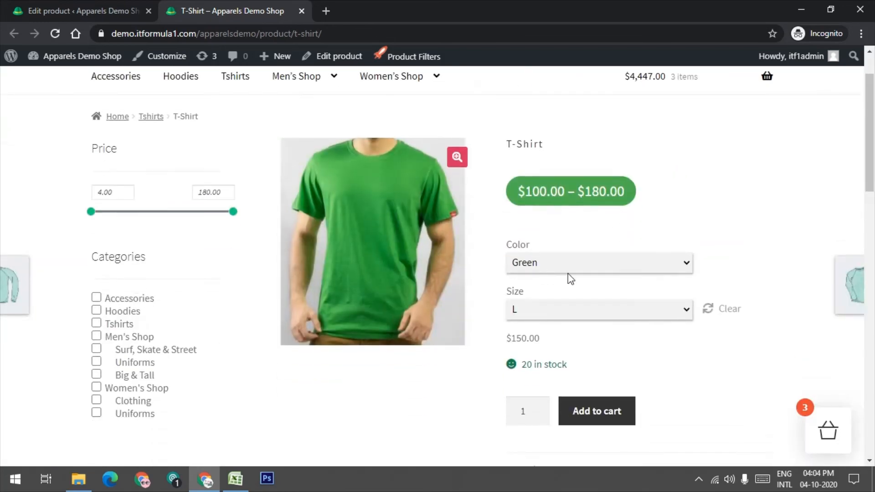
pyautogui.click(607, 263)
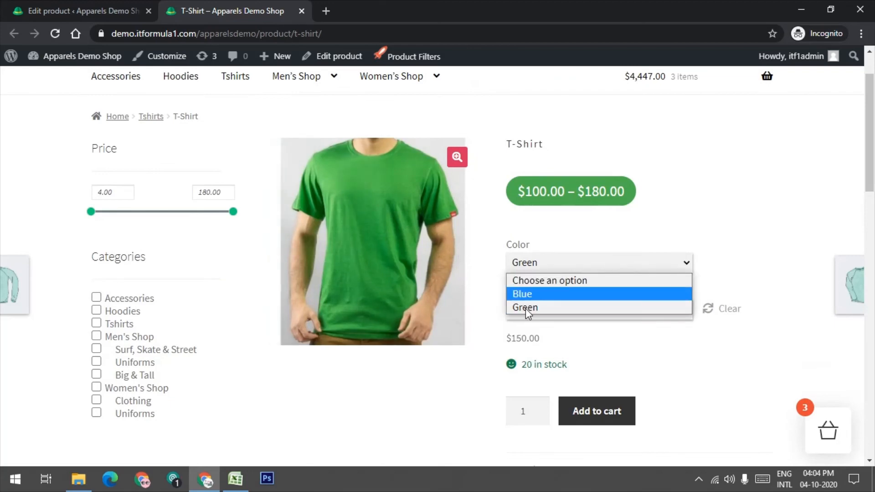
pyautogui.click(526, 308)
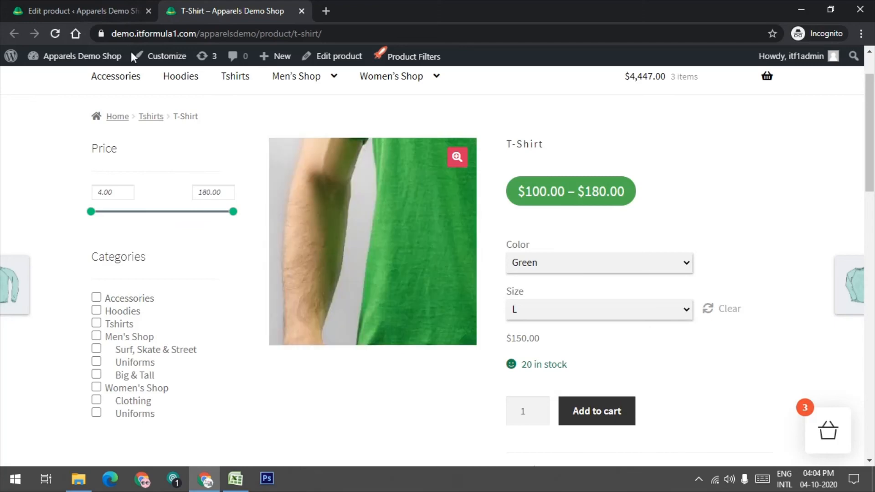
# - Look over the T-Shirt's product data on its edit page, and review its storefront page again
pyautogui.click(82, 10)
pyautogui.scroll(-5, 345, 260)
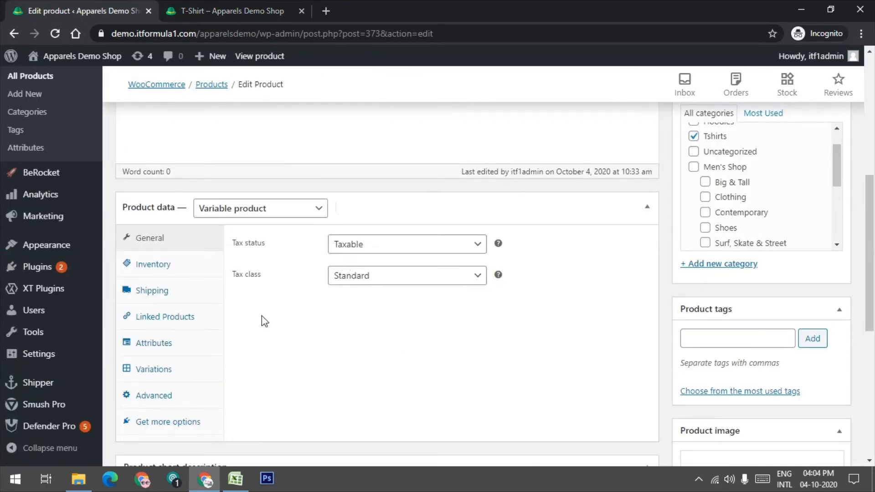
pyautogui.scroll(6, 555, 335)
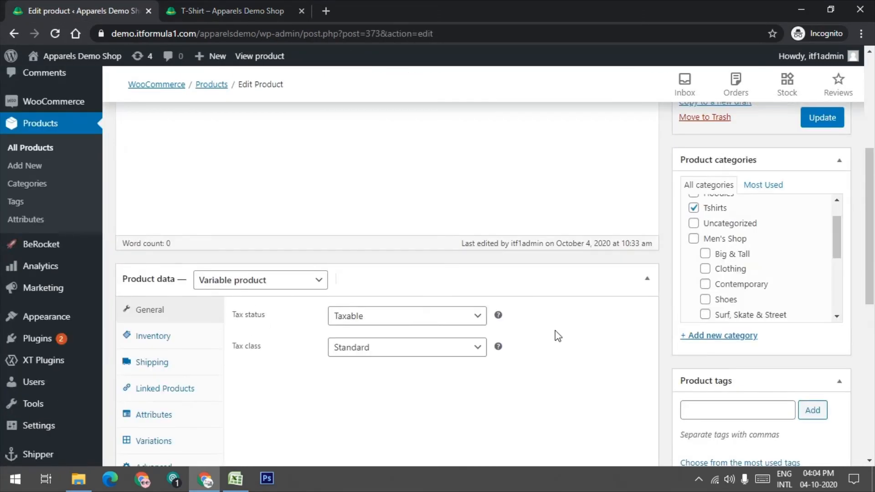
pyautogui.click(242, 8)
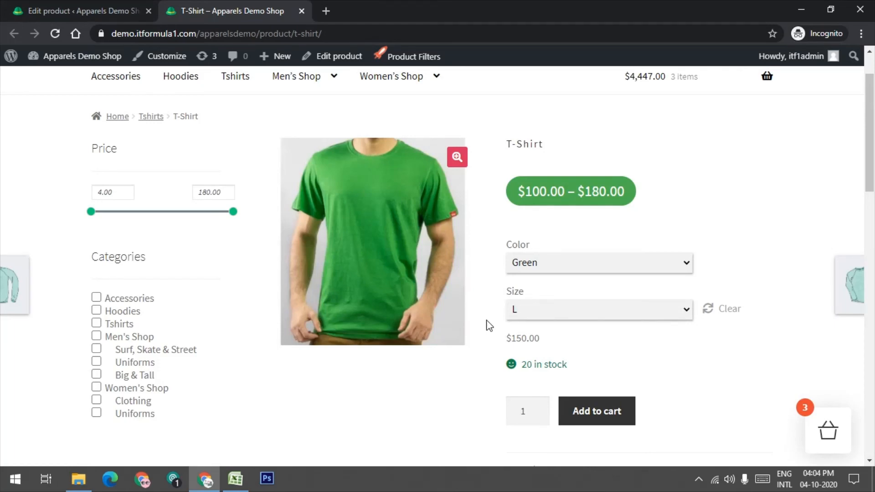
pyautogui.scroll(-7, 447, 305)
pyautogui.scroll(8, 447, 304)
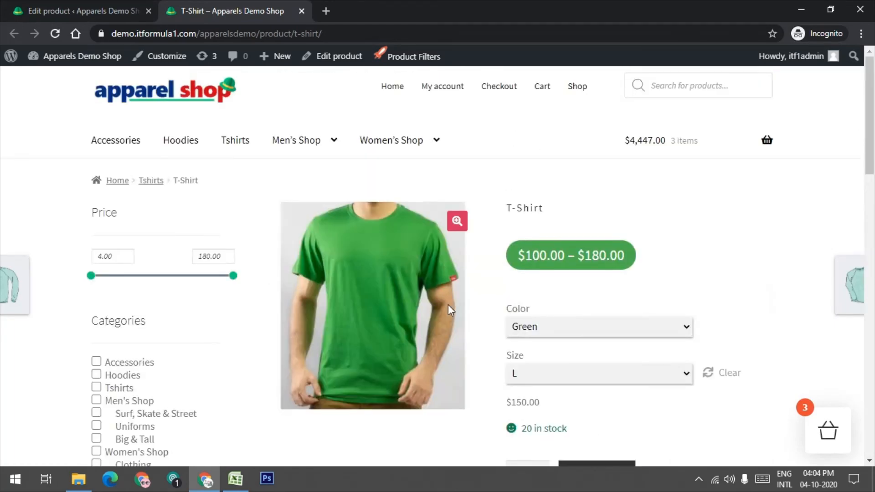
pyautogui.scroll(-1, 497, 228)
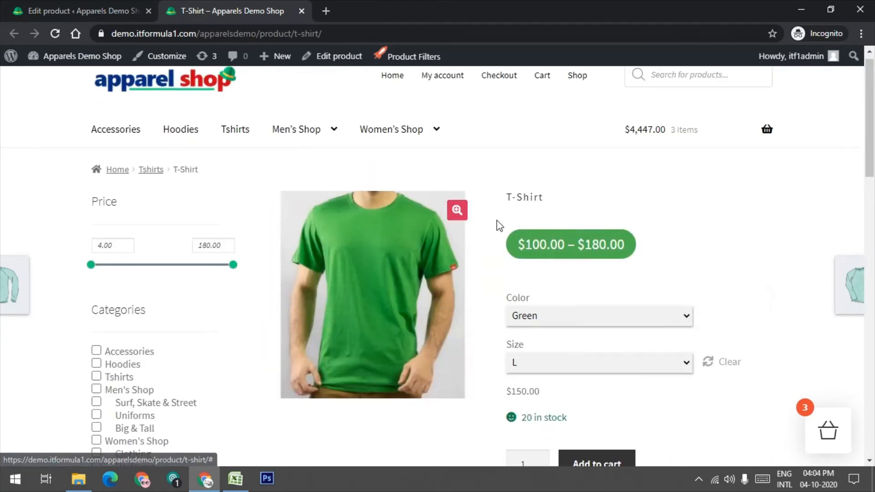
pyautogui.scroll(1, 499, 236)
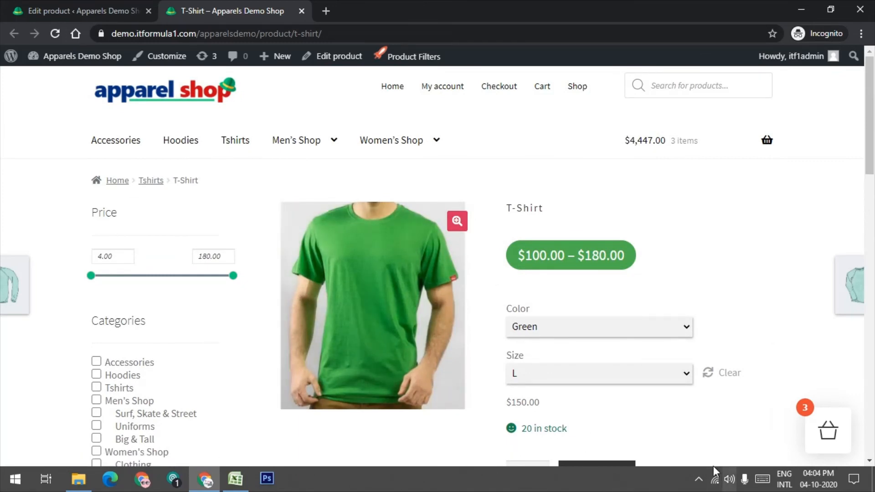
pyautogui.click(701, 484)
pyautogui.rightClick(683, 455)
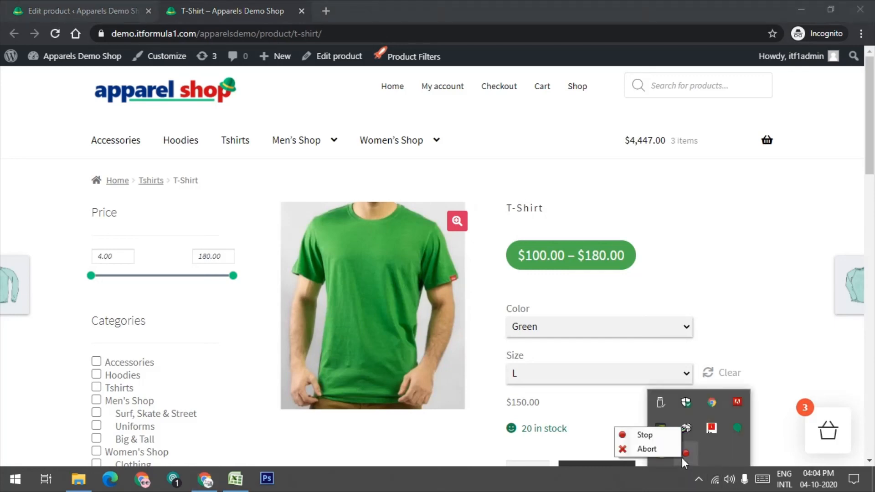